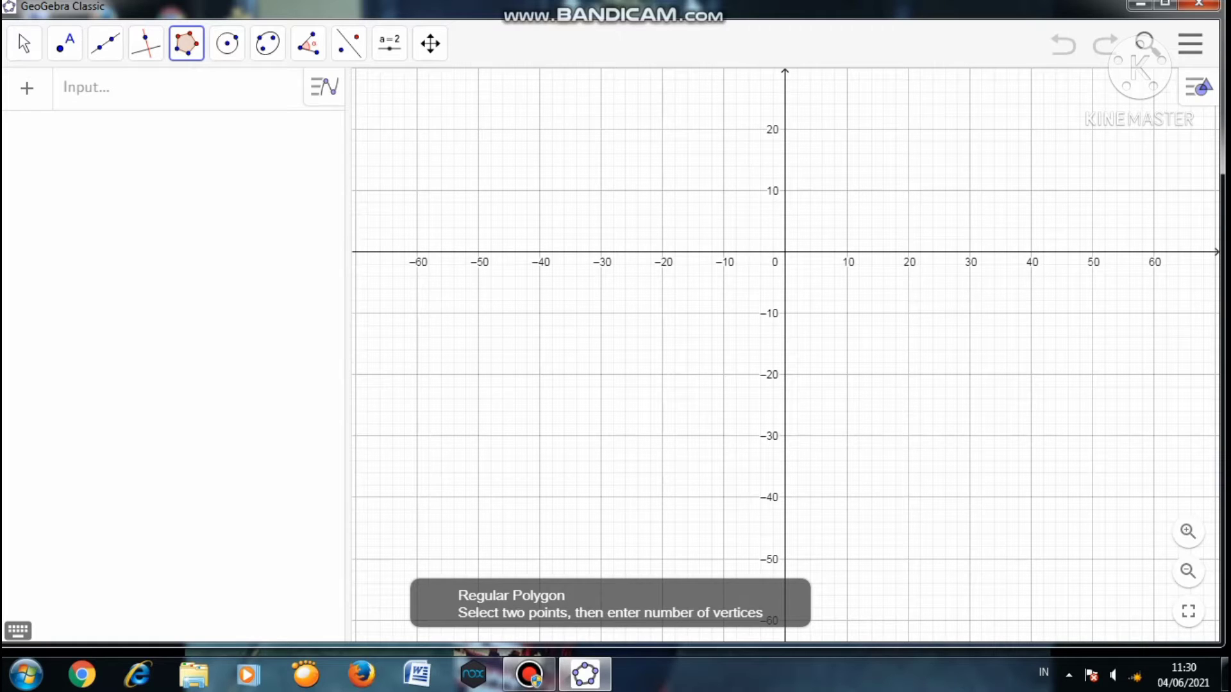
# - Construct a regular polygon with 7 vertices from the base points (-40, 10) and (-30, 10)
pyautogui.click(539, 190)
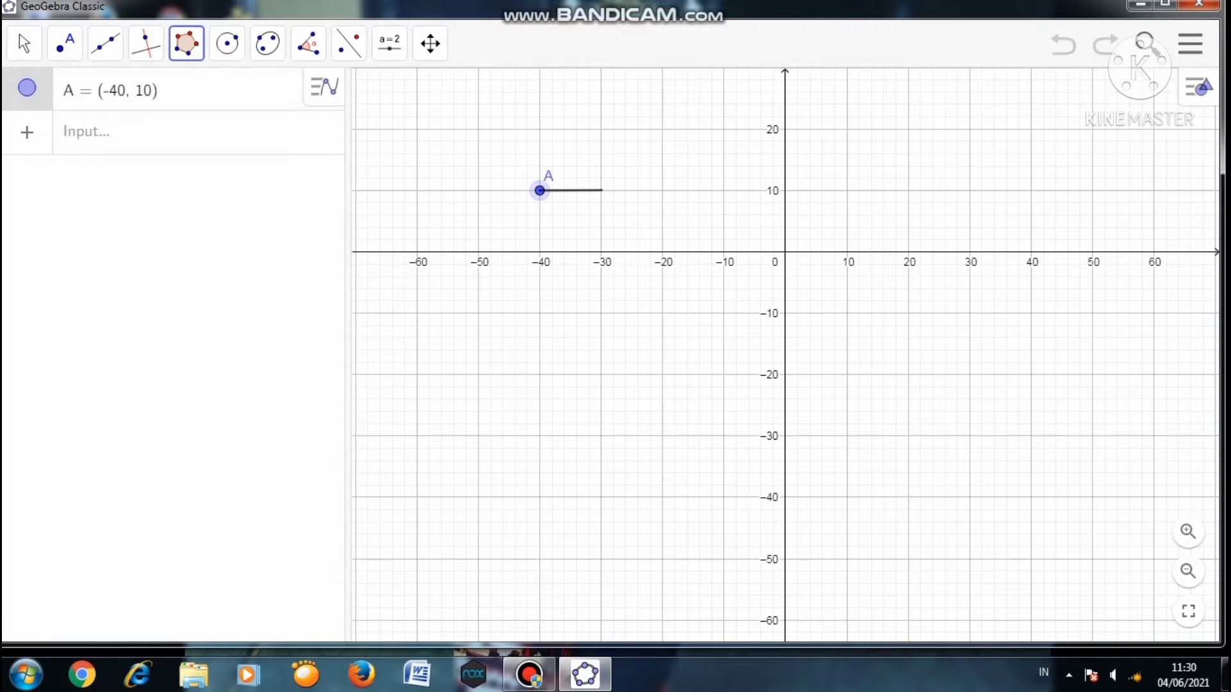
pyautogui.click(601, 190)
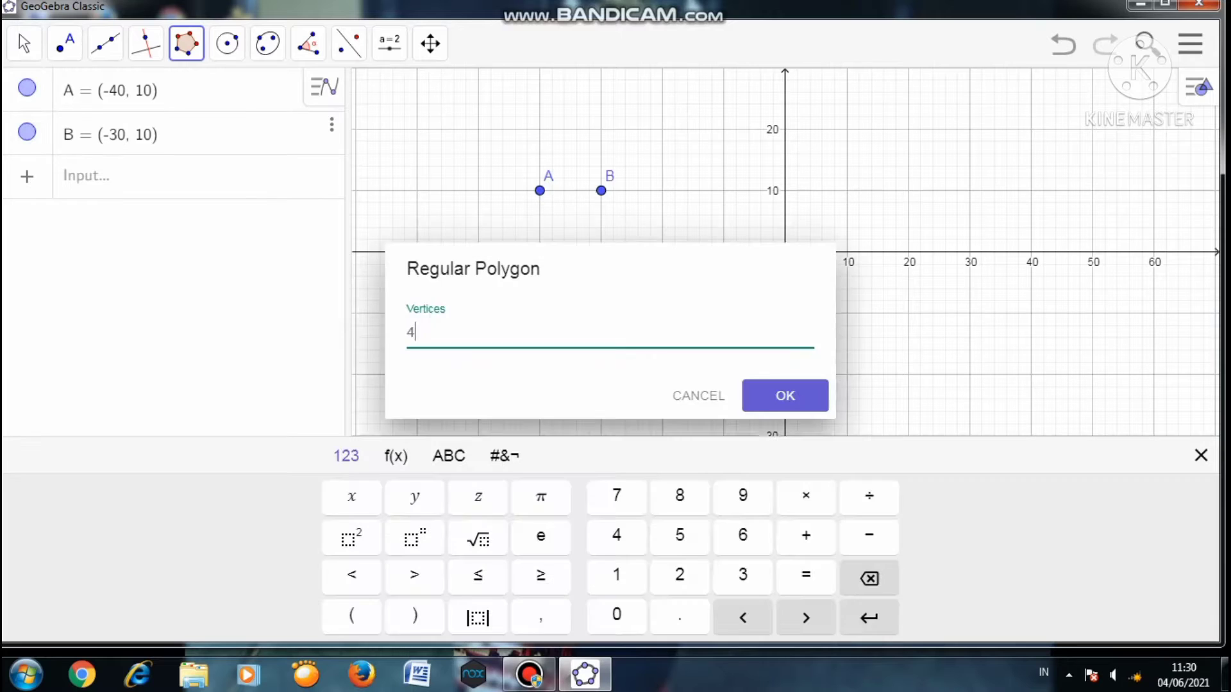
pyautogui.press('BackSpace')
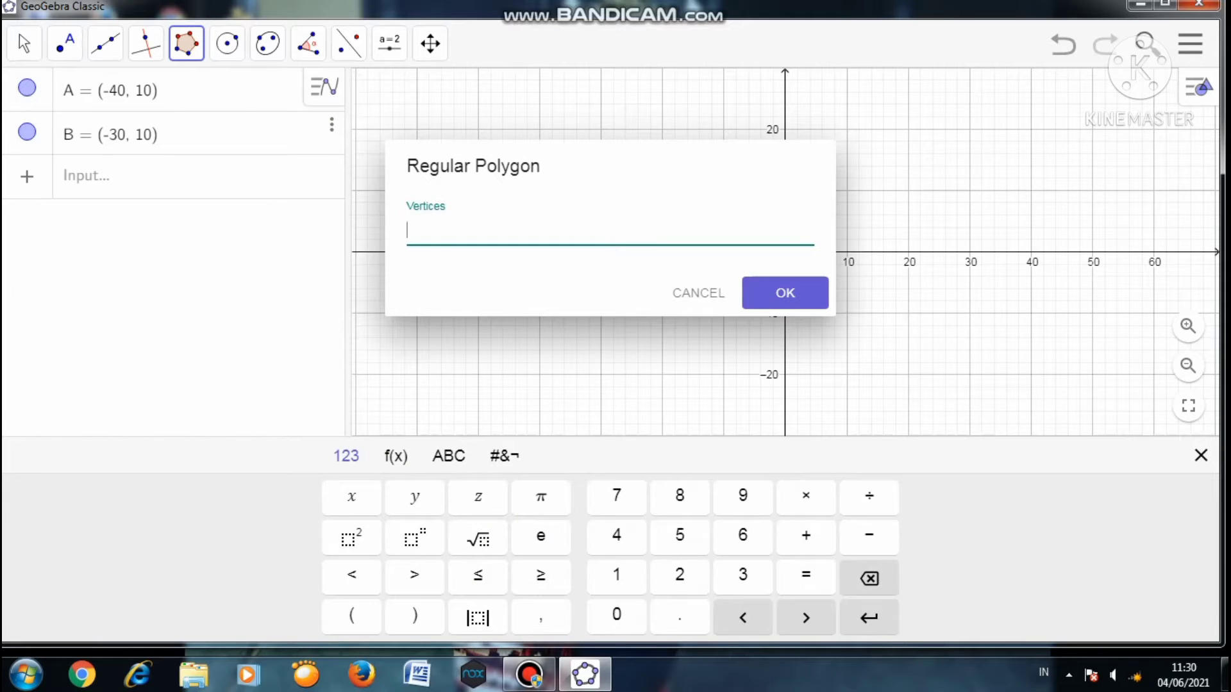
pyautogui.write('7')
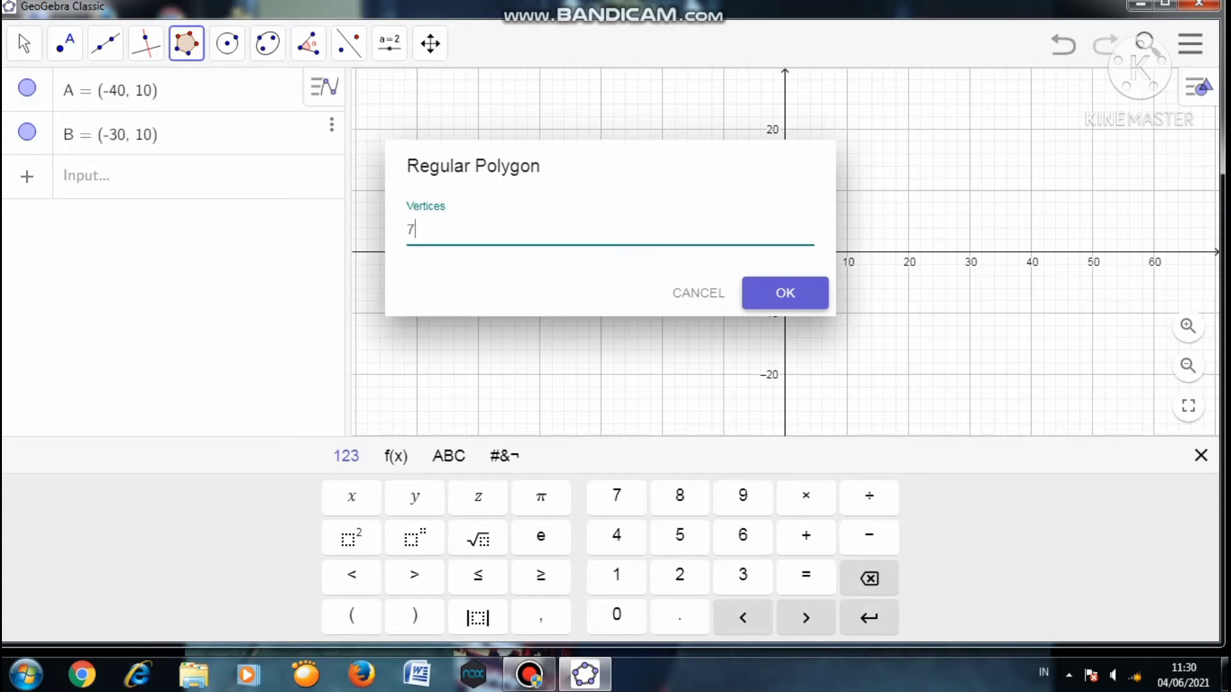
pyautogui.click(784, 293)
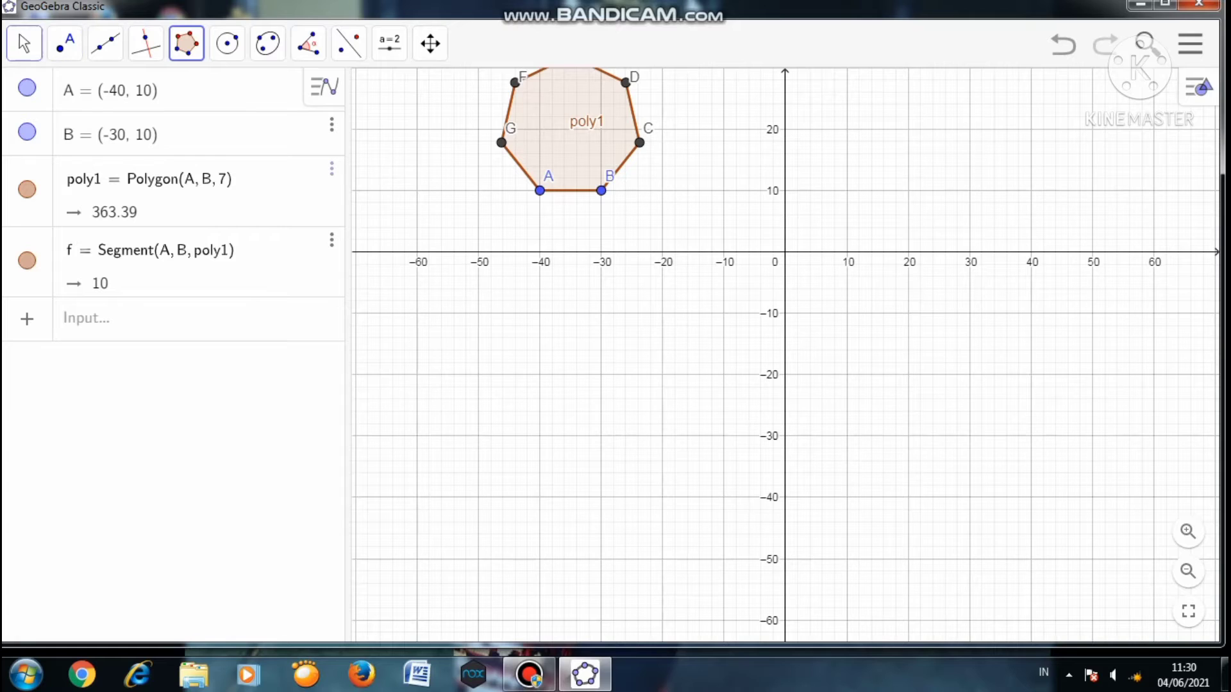
# - Draw a line through the points (-20, 40) and (-10, 30) beside the heptagon
pyautogui.click(25, 43)
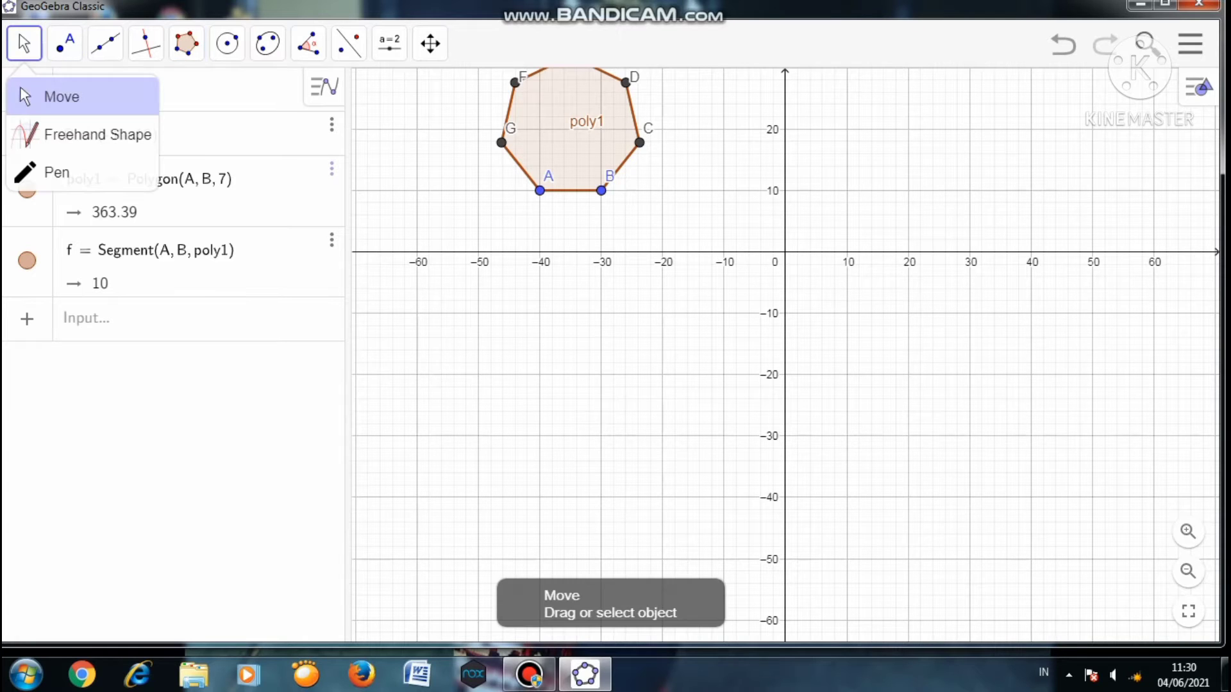
pyautogui.click(62, 97)
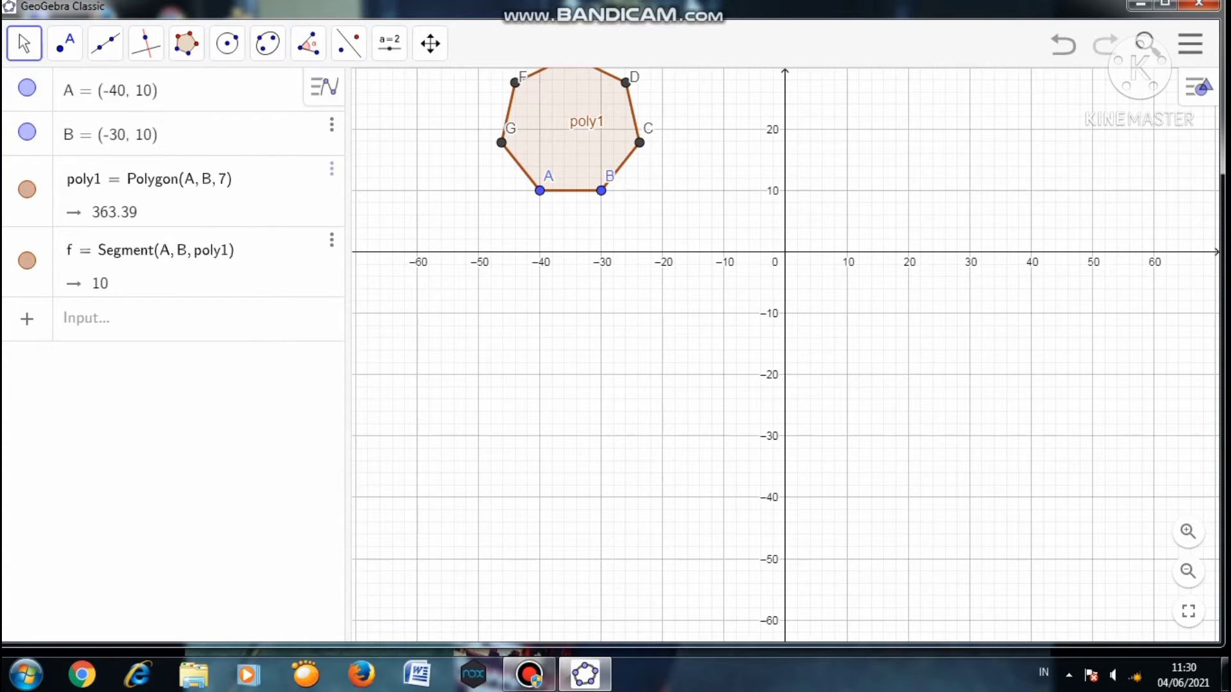
pyautogui.moveTo(673, 269); pyautogui.dragTo(731, 562)
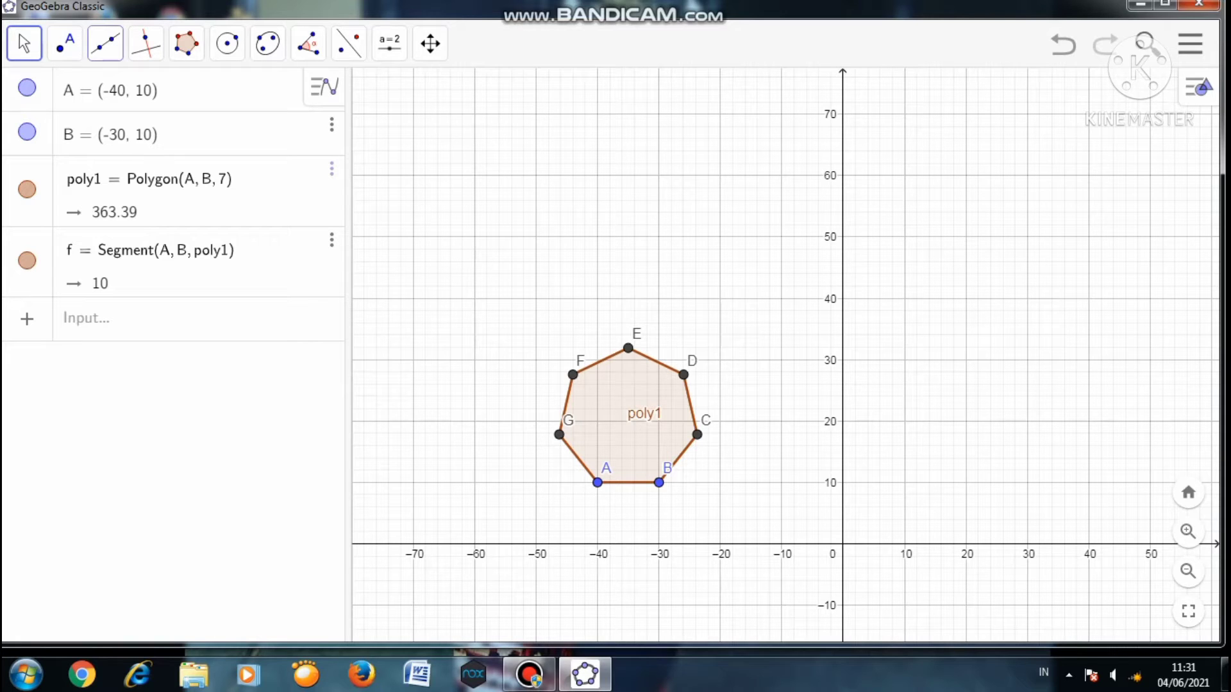
pyautogui.click(105, 43)
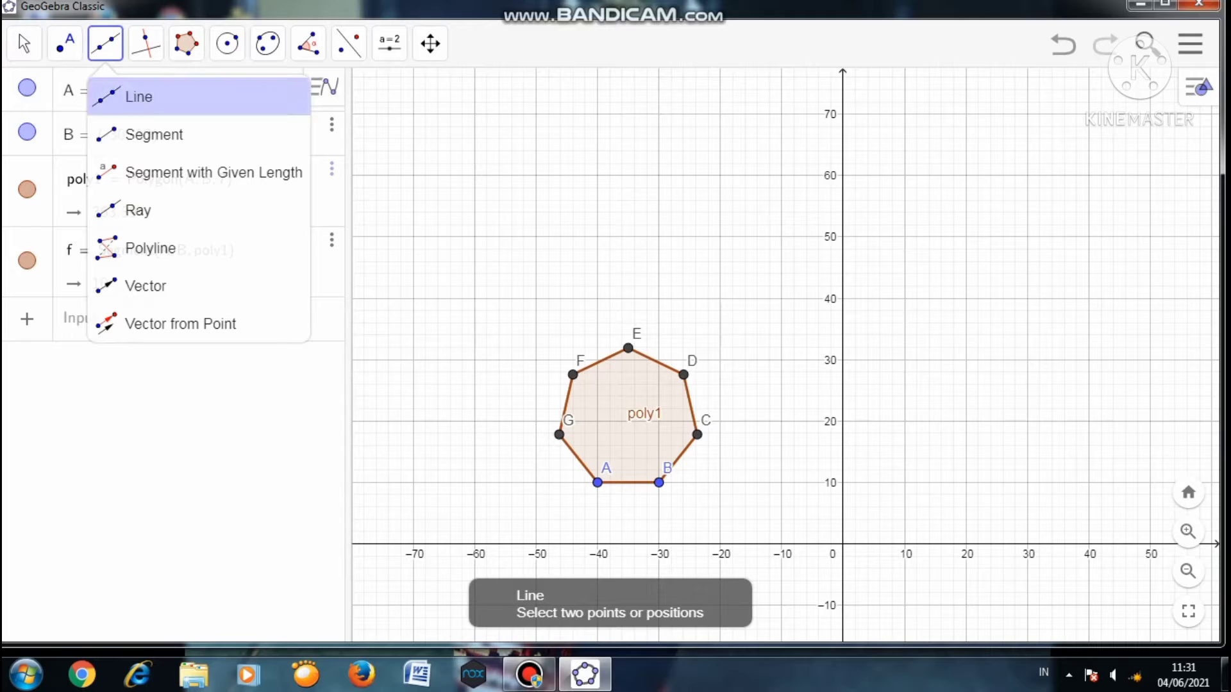
pyautogui.click(139, 96)
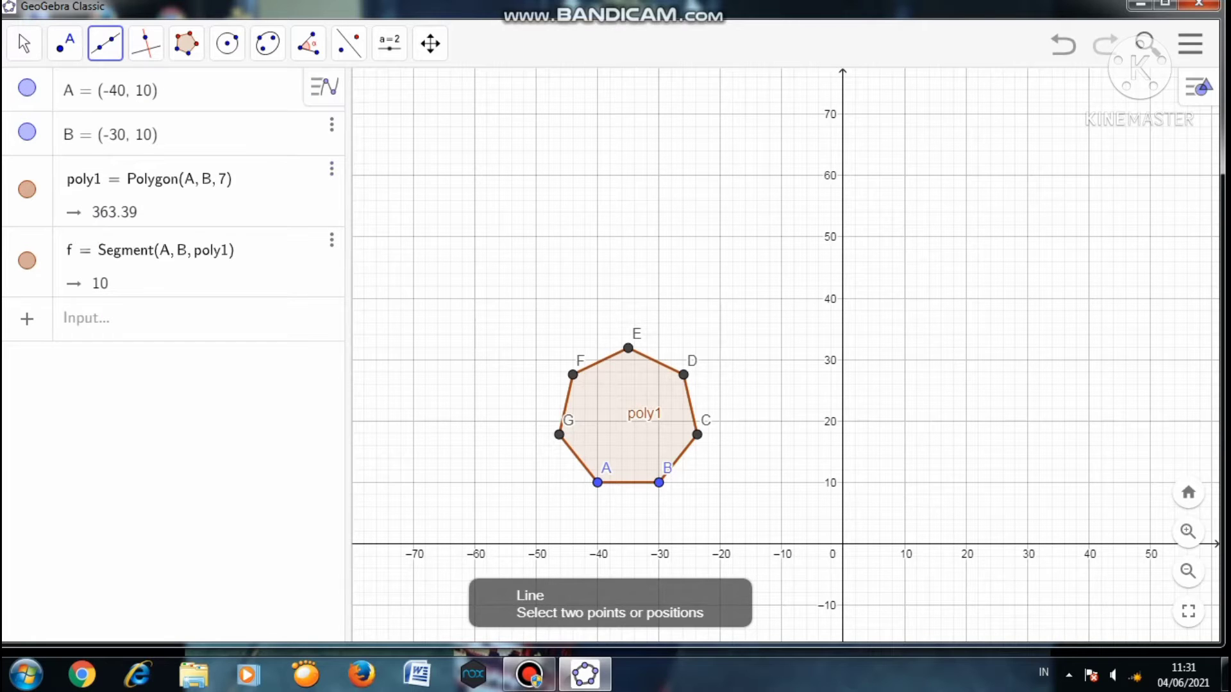
pyautogui.click(720, 298)
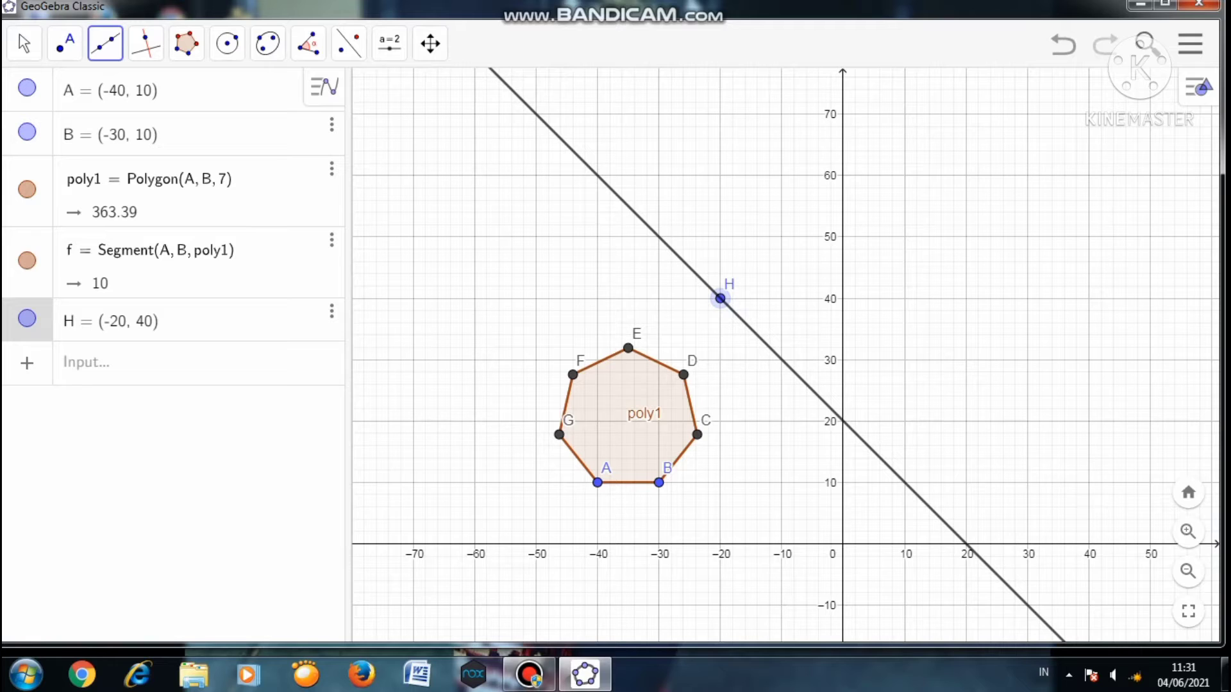
pyautogui.click(781, 359)
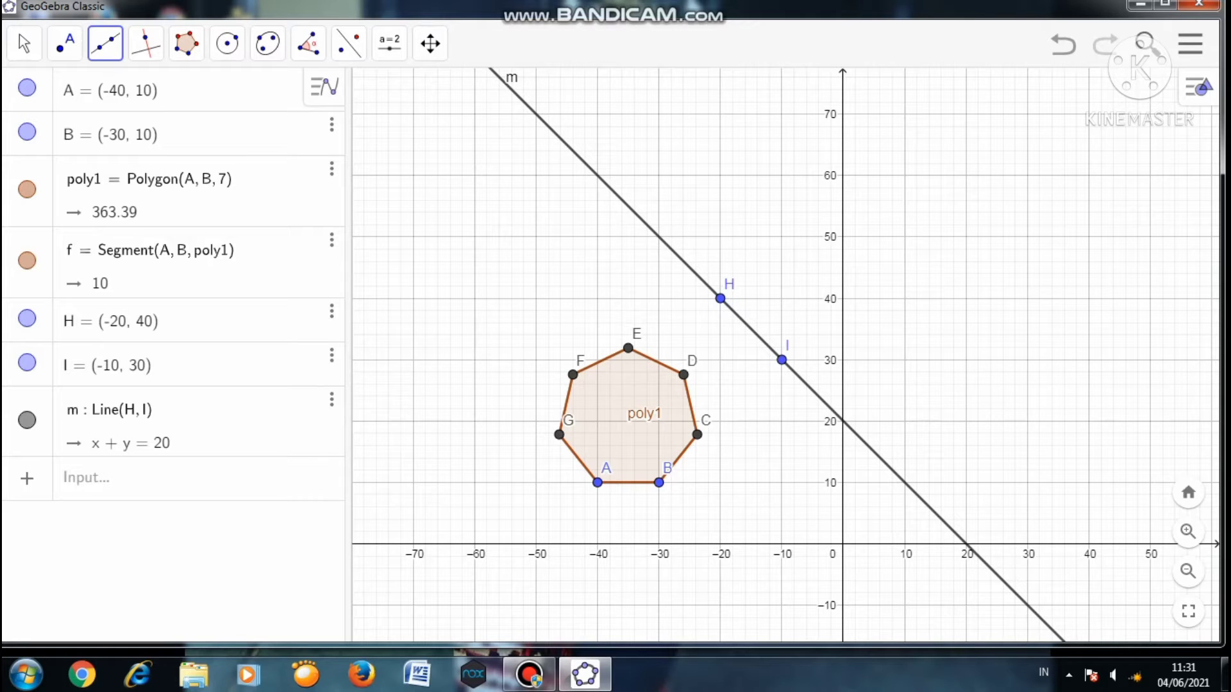
# - Reflect the heptagon about the line through points H and I
pyautogui.click(348, 43)
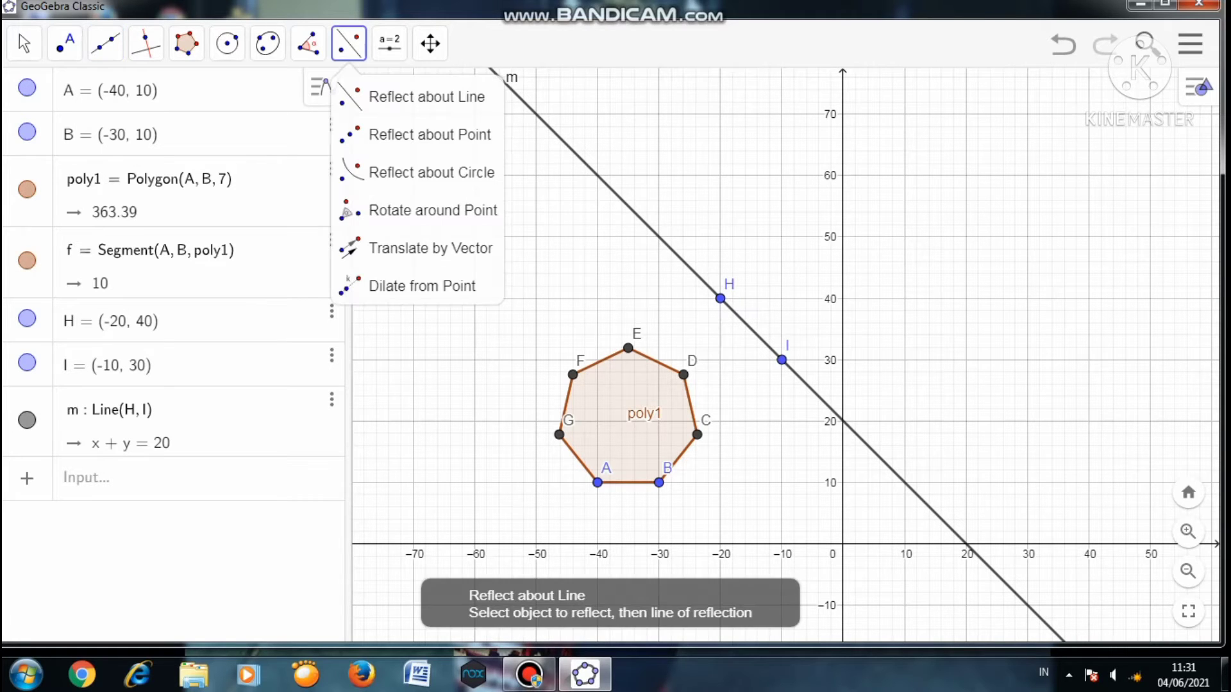
pyautogui.click(426, 97)
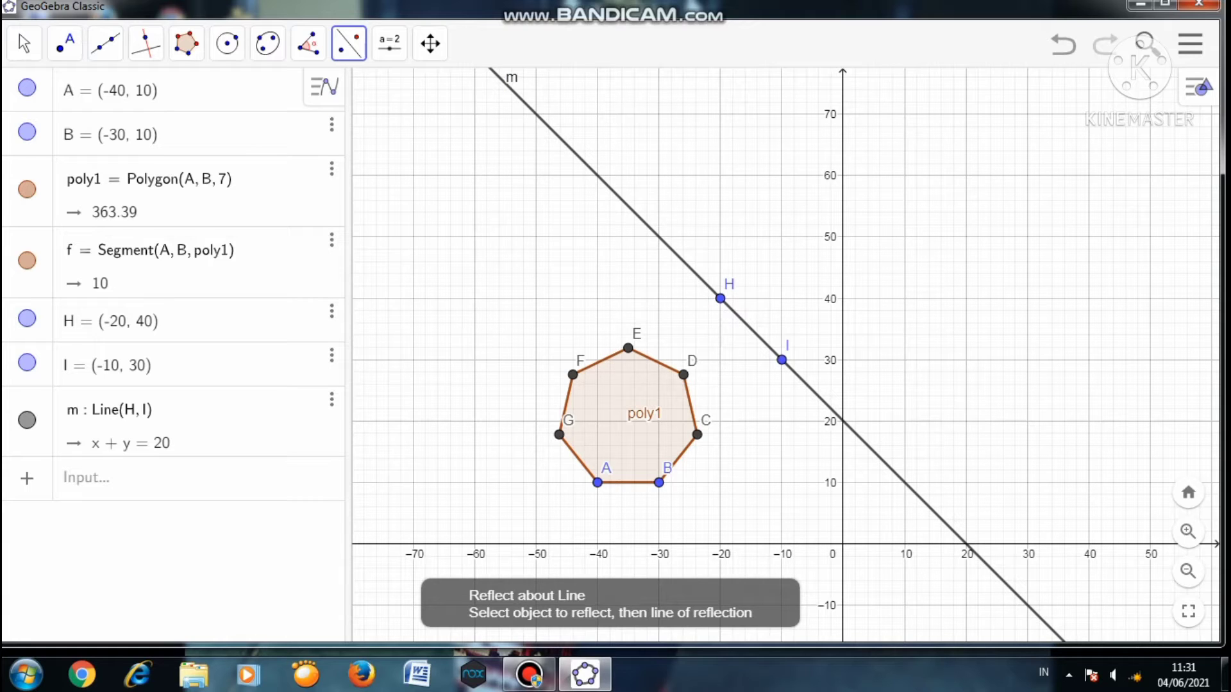
pyautogui.click(629, 417)
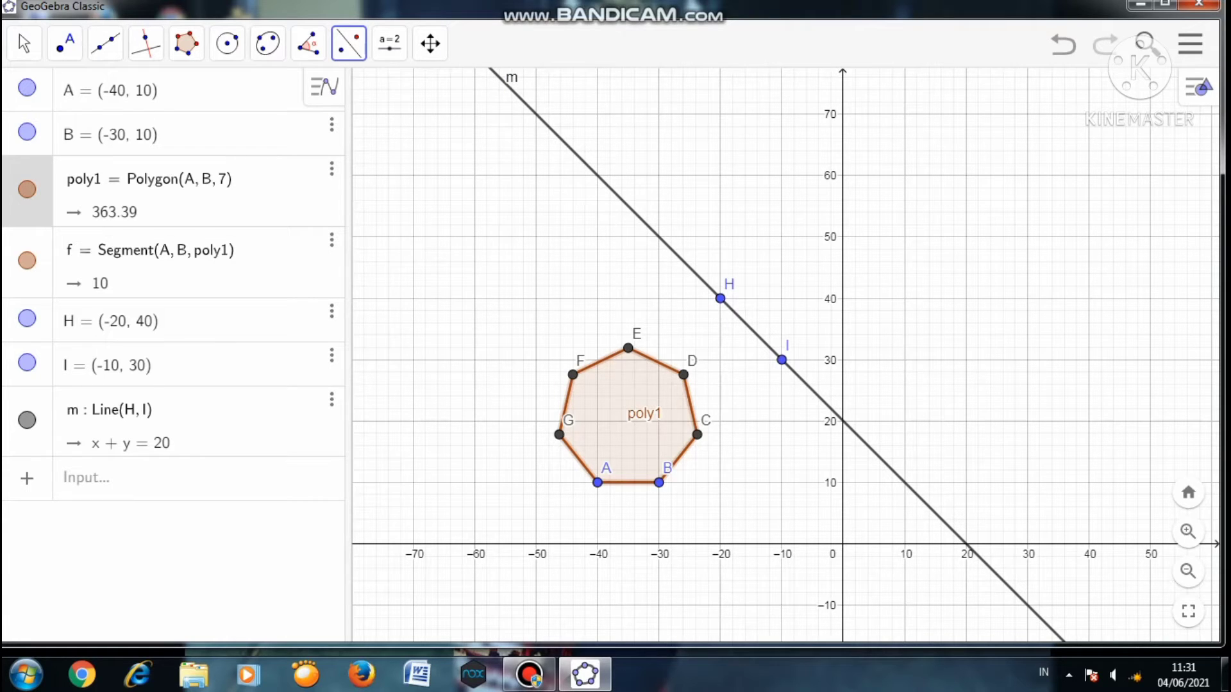
pyautogui.click(750, 329)
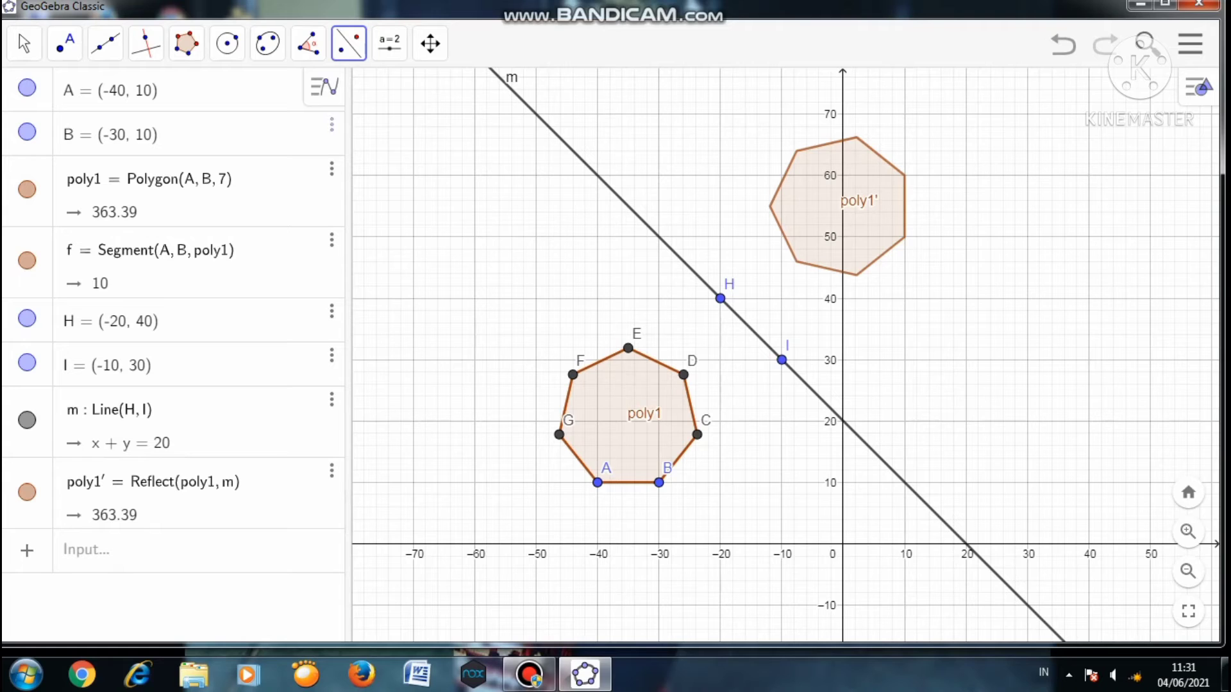
# - Move the mirror line through points H and I to shift the reflected heptagon
pyautogui.click(24, 43)
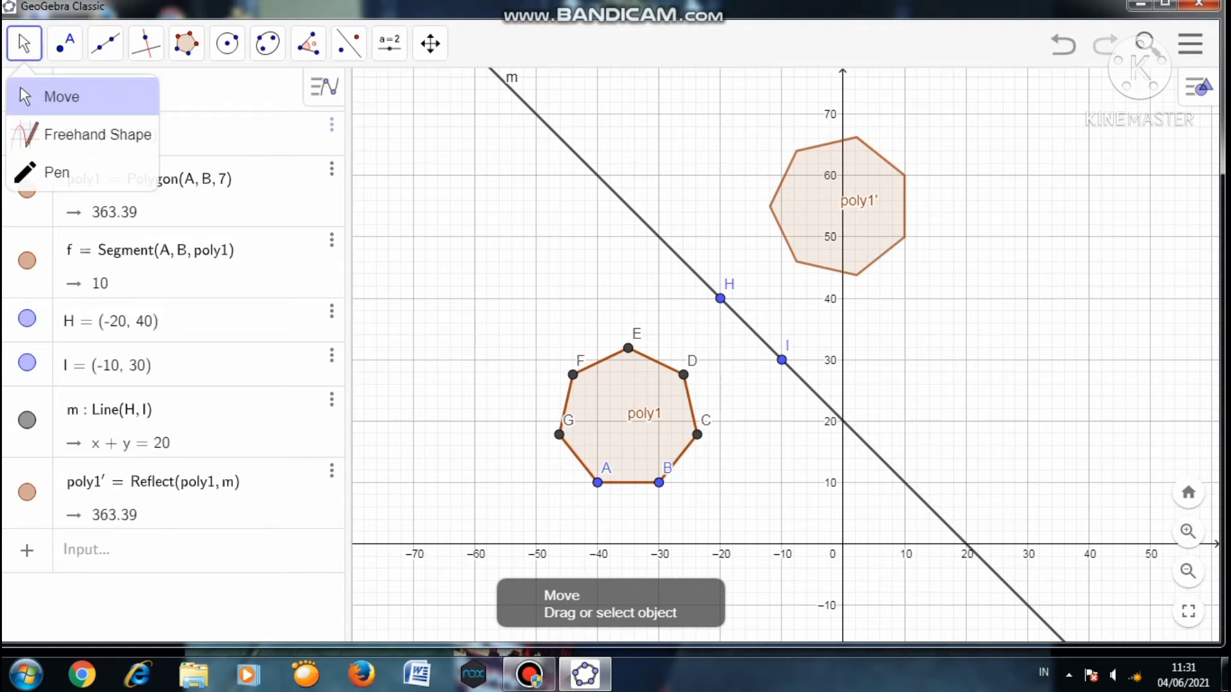
pyautogui.click(62, 97)
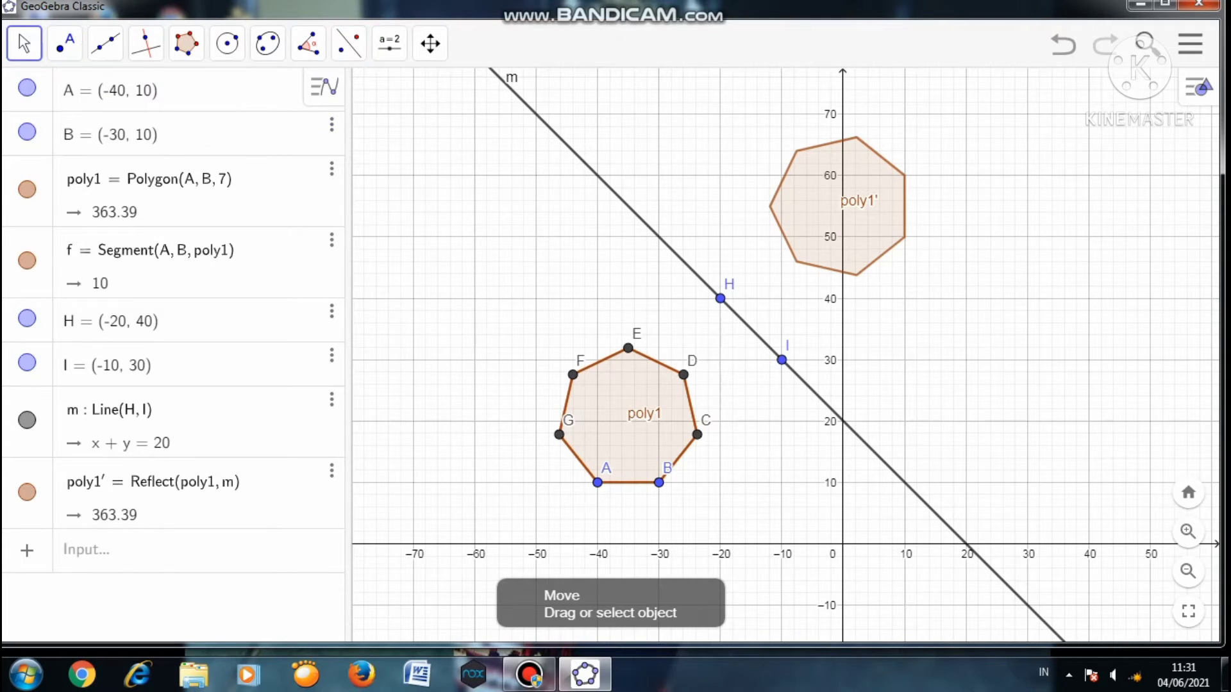
pyautogui.moveTo(751, 329)
pyautogui.mouseDown()
pyautogui.moveTo(714, 370)
pyautogui.moveTo(766, 299)
pyautogui.moveTo(745, 346)
pyautogui.moveTo(843, 252)
pyautogui.moveTo(747, 351)
pyautogui.mouseUp()
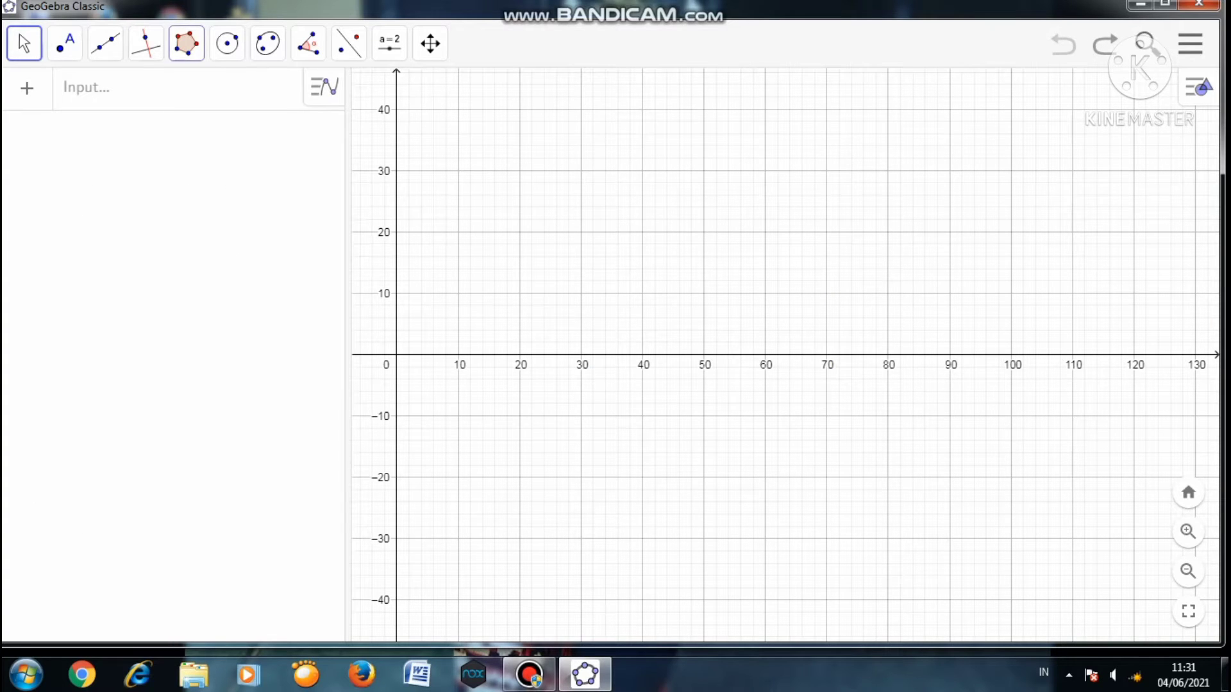
# - Construct a regular polygon with 7 vertices from the points (40, 20) and (40, 10) on the empty canvas
pyautogui.click(187, 43)
pyautogui.click(259, 134)
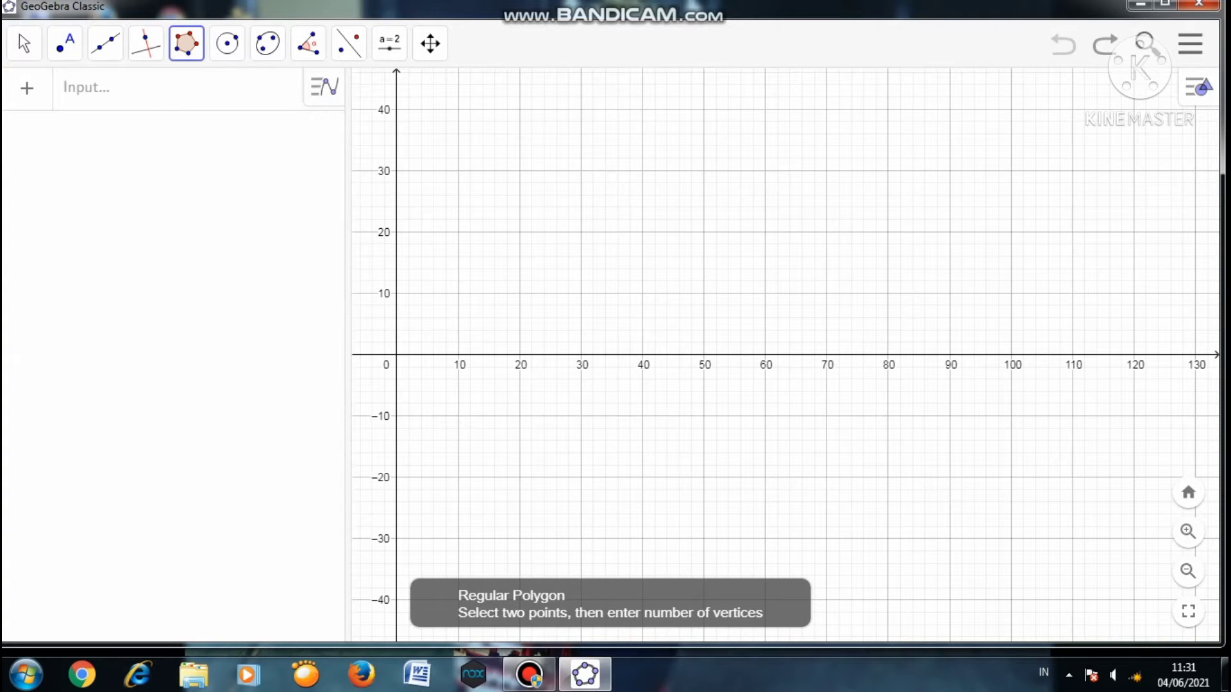
pyautogui.click(642, 232)
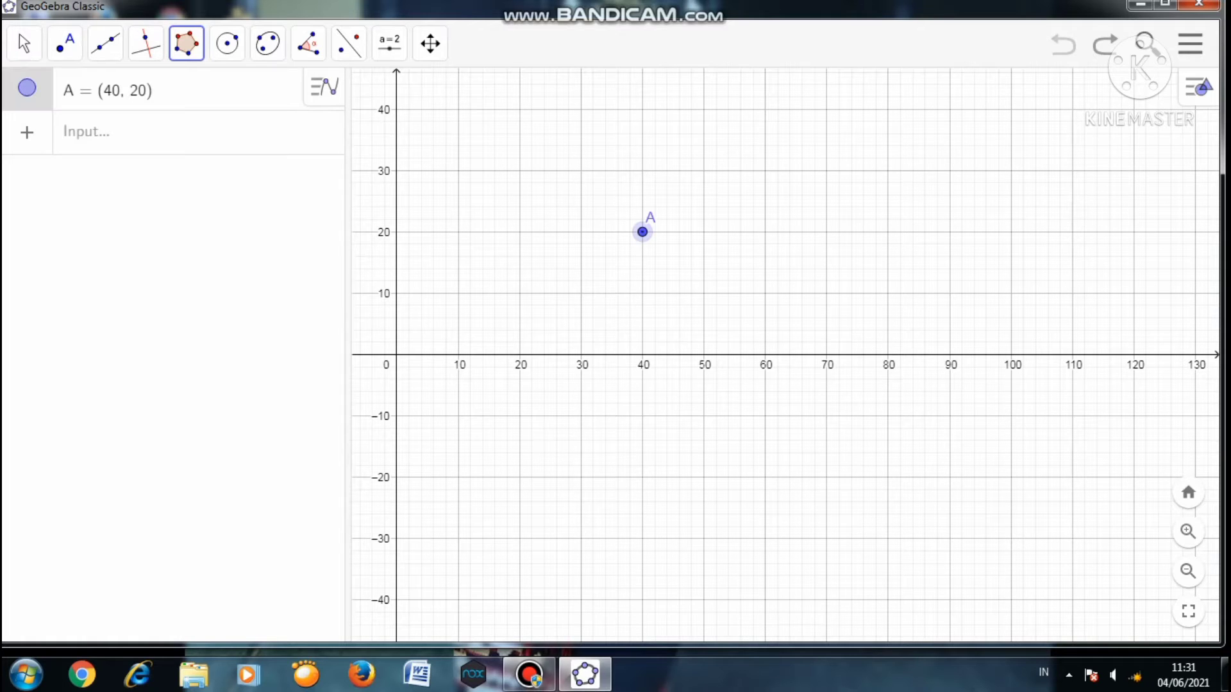
pyautogui.click(642, 293)
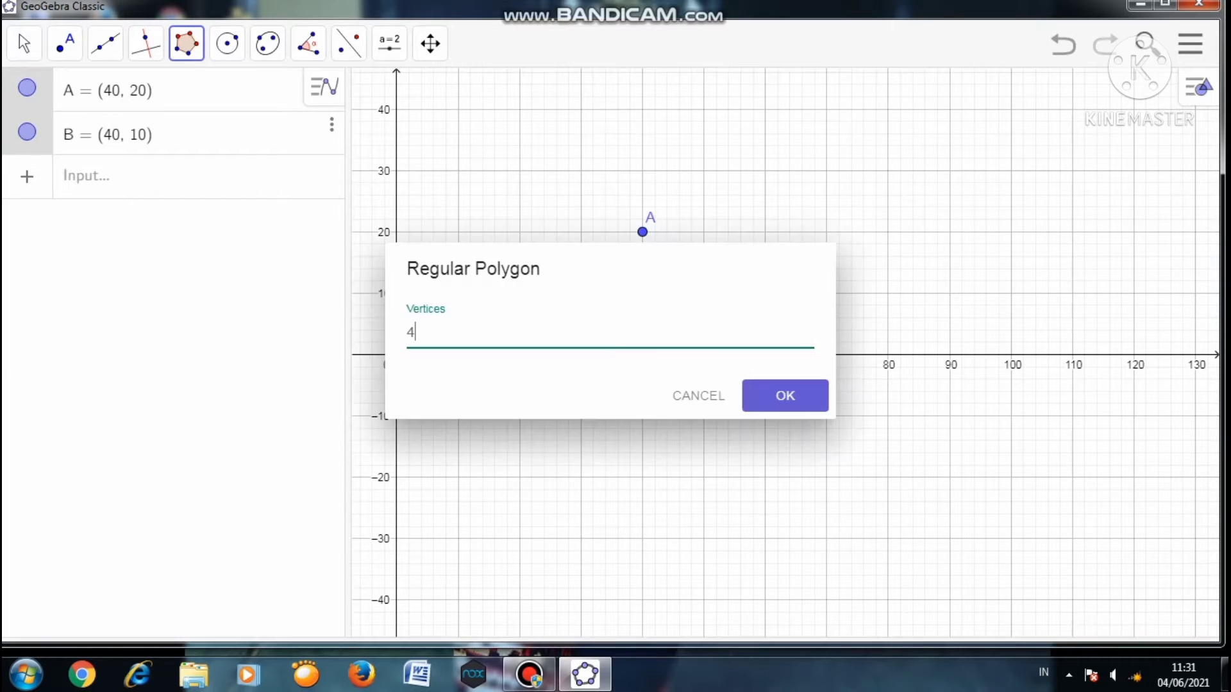
pyautogui.press('BackSpace')
pyautogui.write('7')
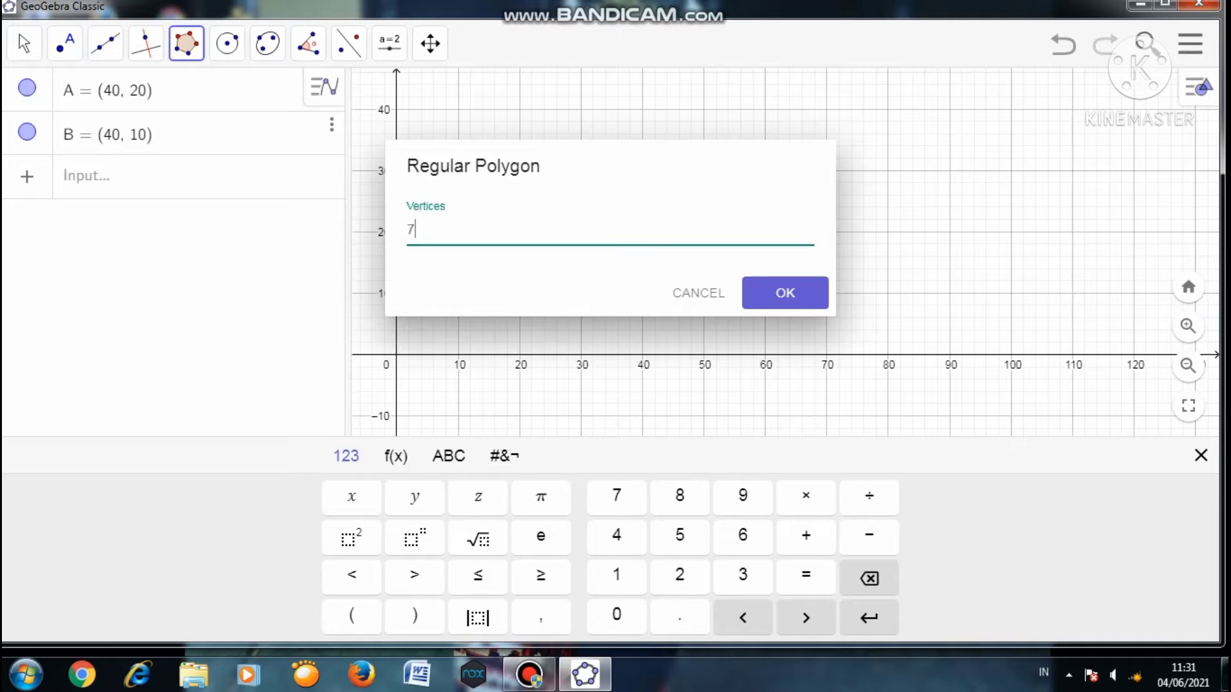
pyautogui.click(785, 293)
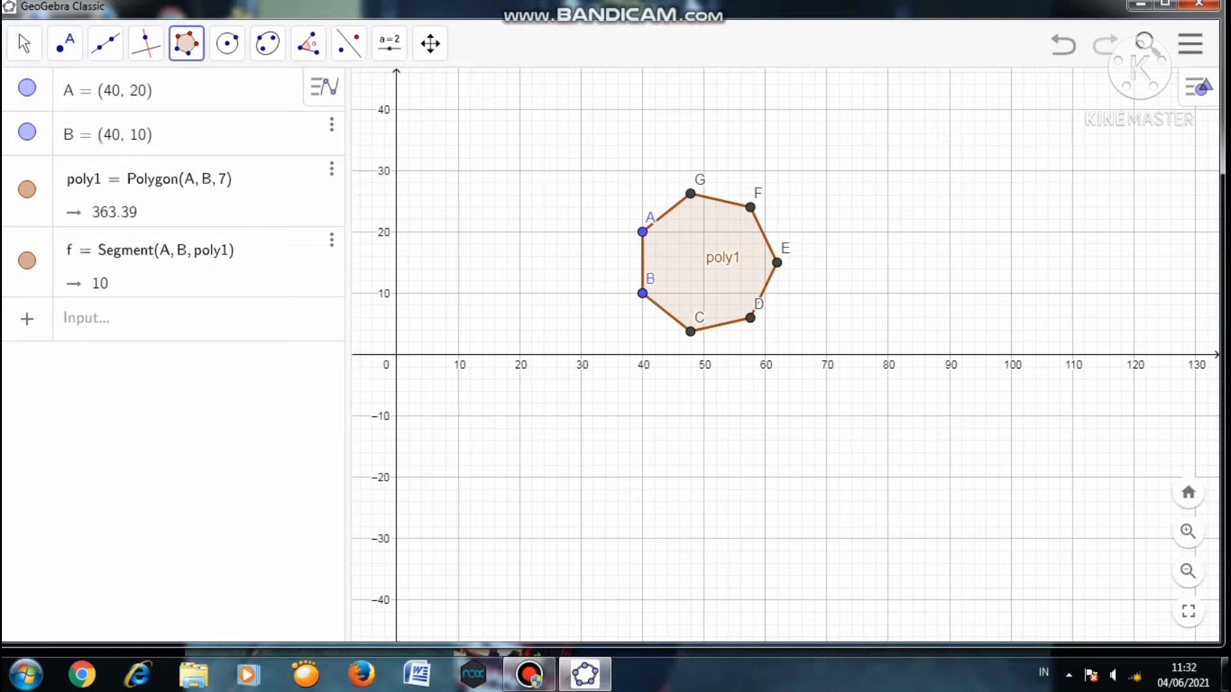
# - Rotate the heptagon 60° clockwise around a new center point at (20, 20)
pyautogui.click(348, 43)
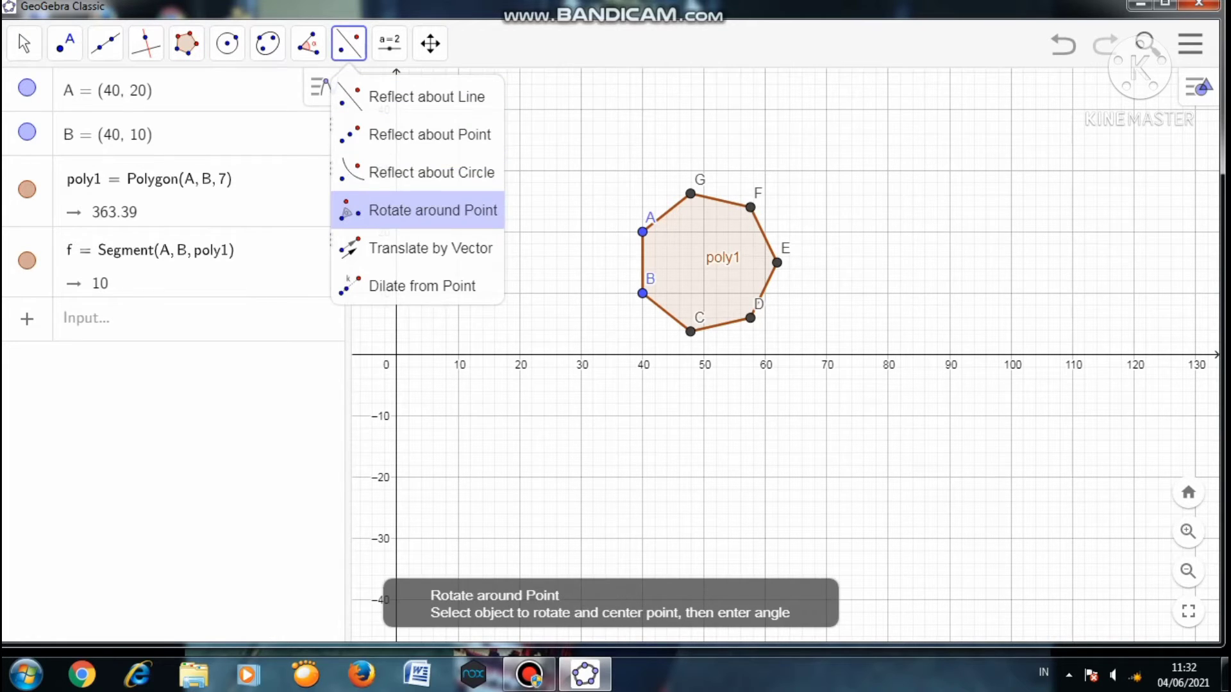
pyautogui.click(433, 210)
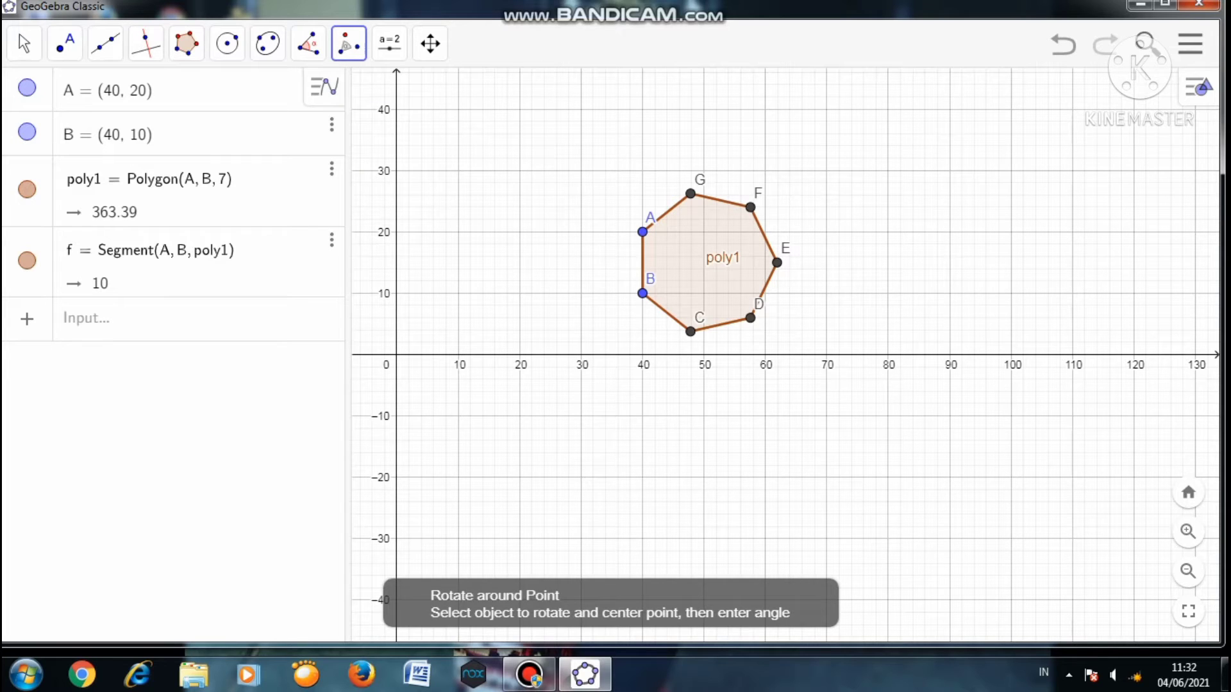
pyautogui.click(519, 232)
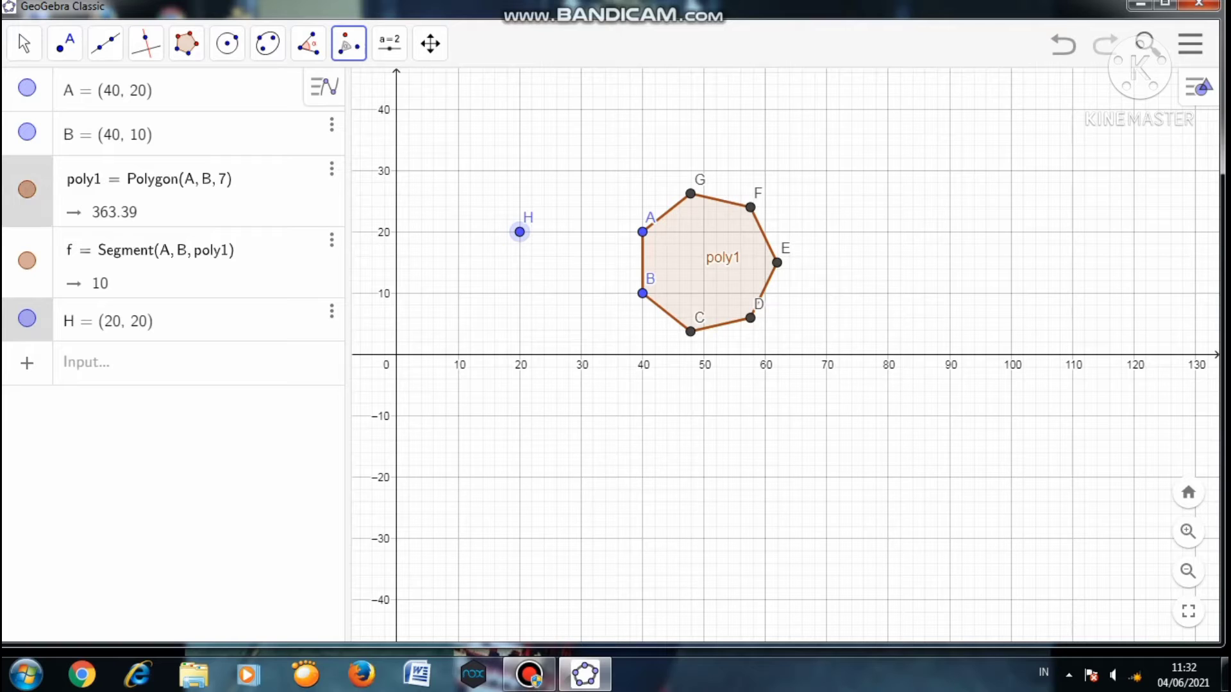
pyautogui.click(709, 263)
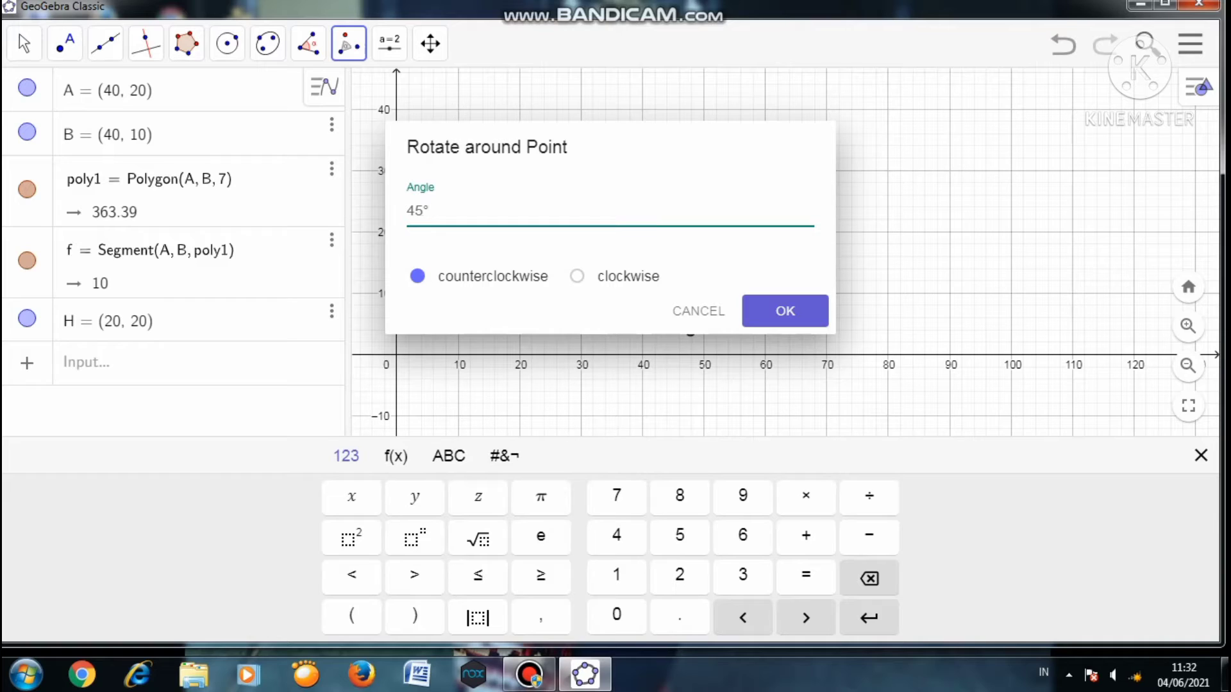
pyautogui.press('Left')
pyautogui.press('BackSpace')
pyautogui.press('BackSpace')
pyautogui.write('60')
pyautogui.click(577, 276)
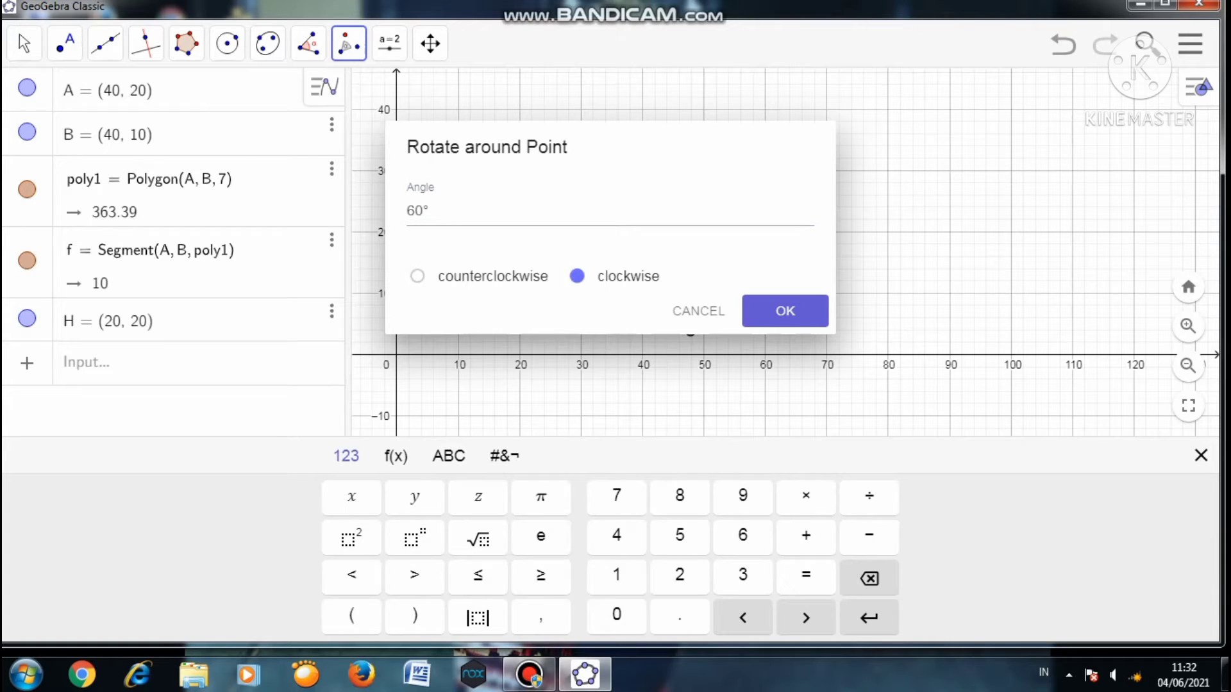
pyautogui.click(785, 311)
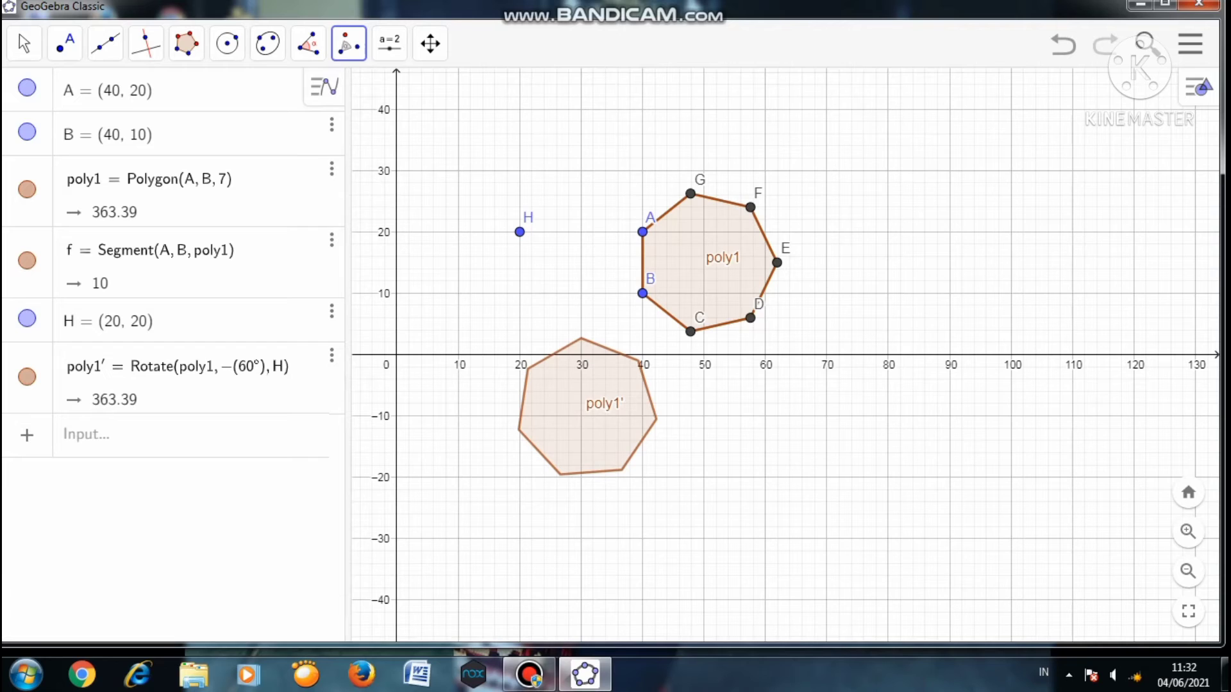
# - Move the rotation center H to about (68.41, 0.07), near the x-axis
pyautogui.click(24, 43)
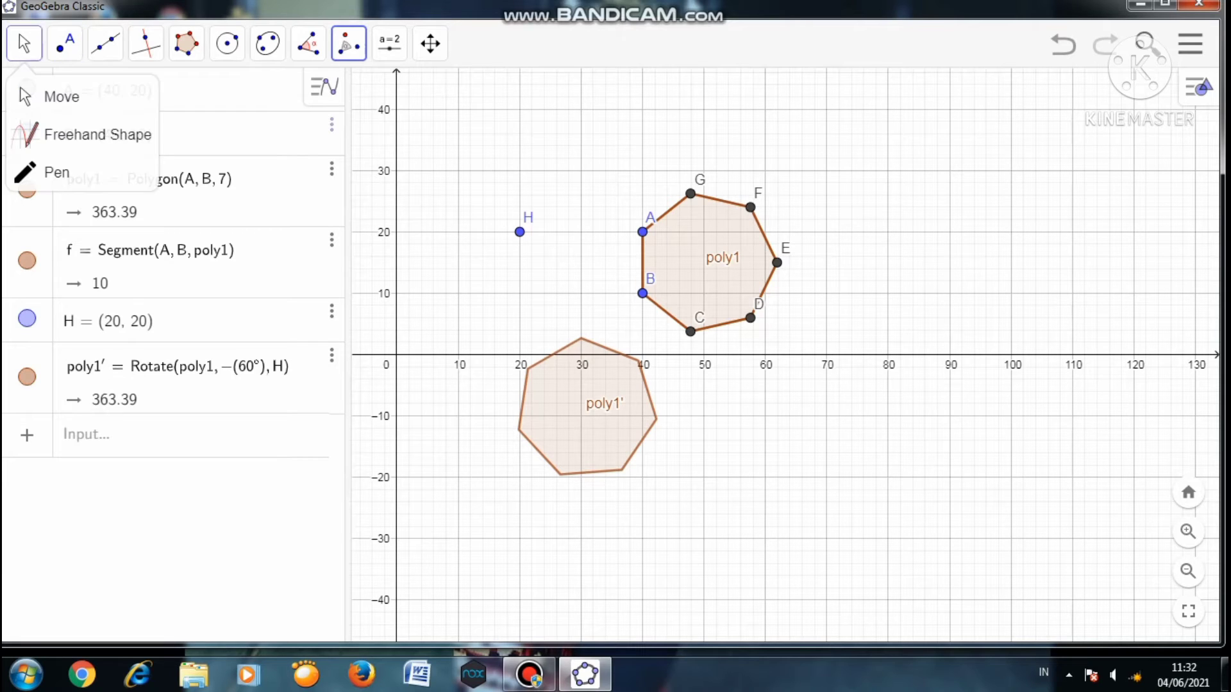
pyautogui.click(61, 97)
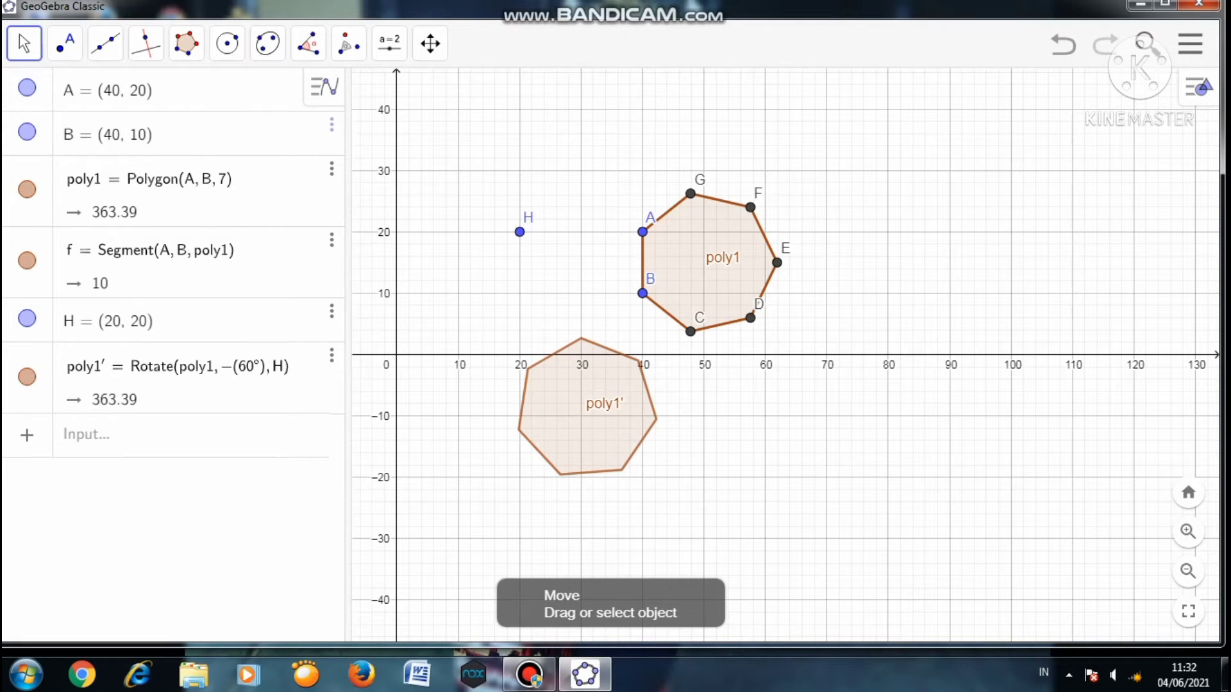
pyautogui.moveTo(519, 232); pyautogui.dragTo(817, 354)
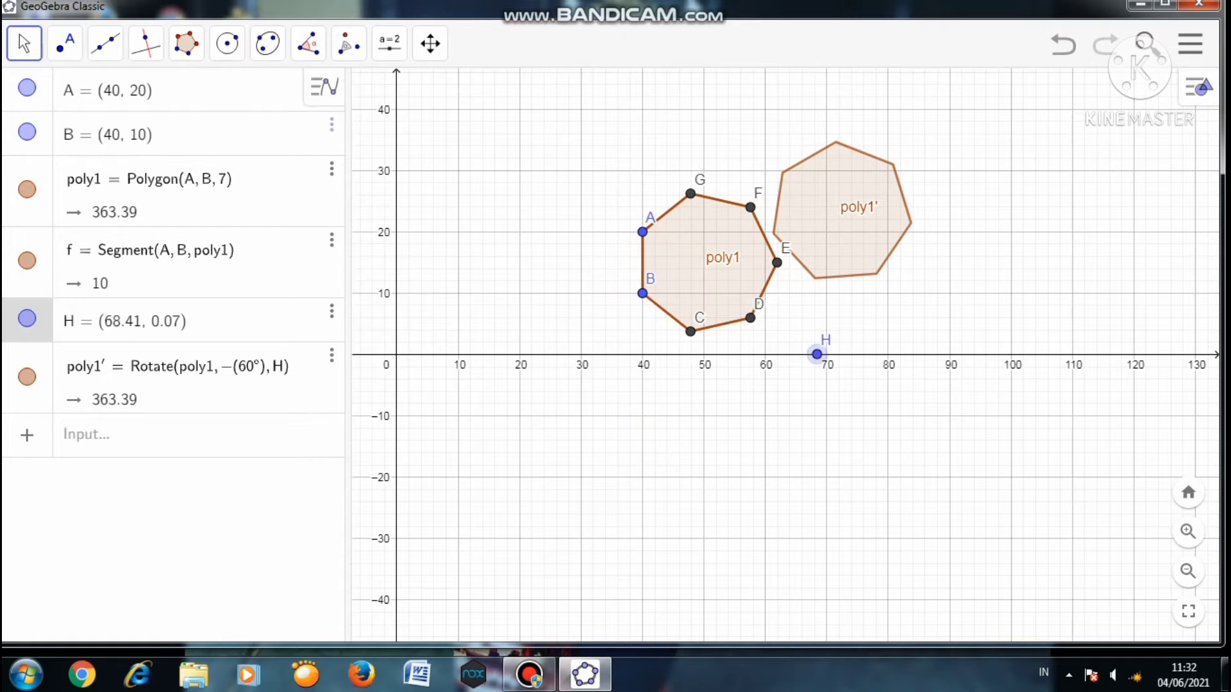
# - Undo the existing construction to empty the canvas, and construct a regular polygon with 7 vertices from (20, 20) and (20, 30)
pyautogui.click(1063, 43)
pyautogui.click(1063, 43)
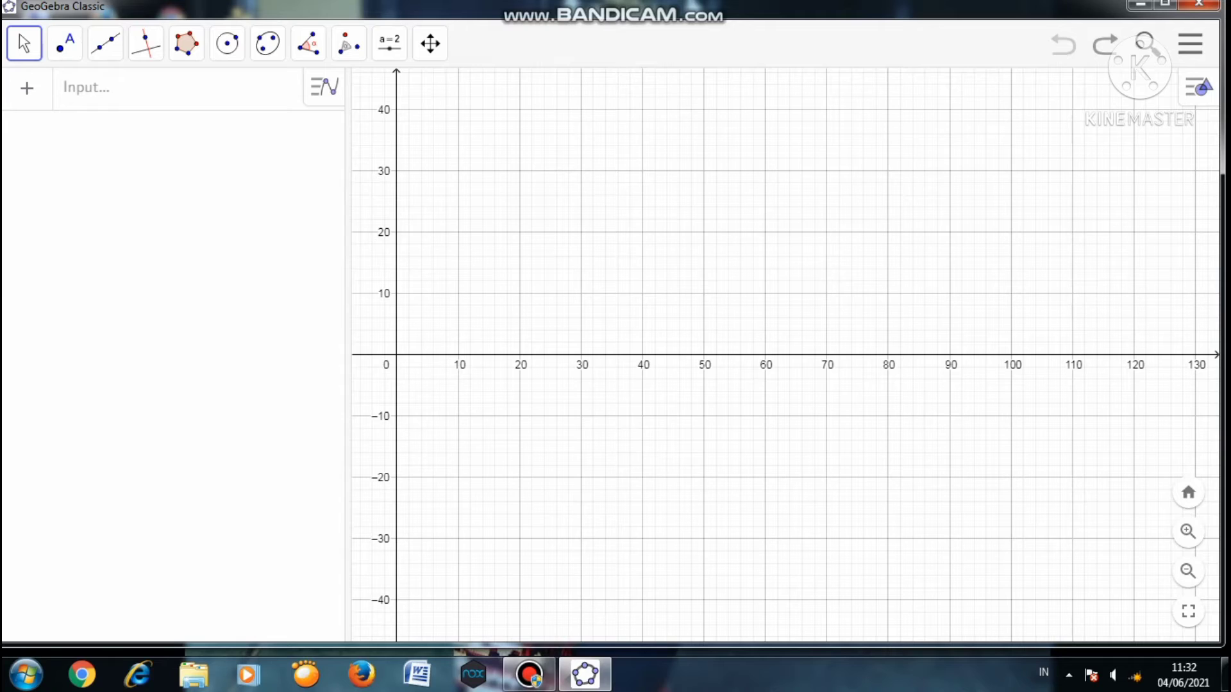
pyautogui.click(186, 43)
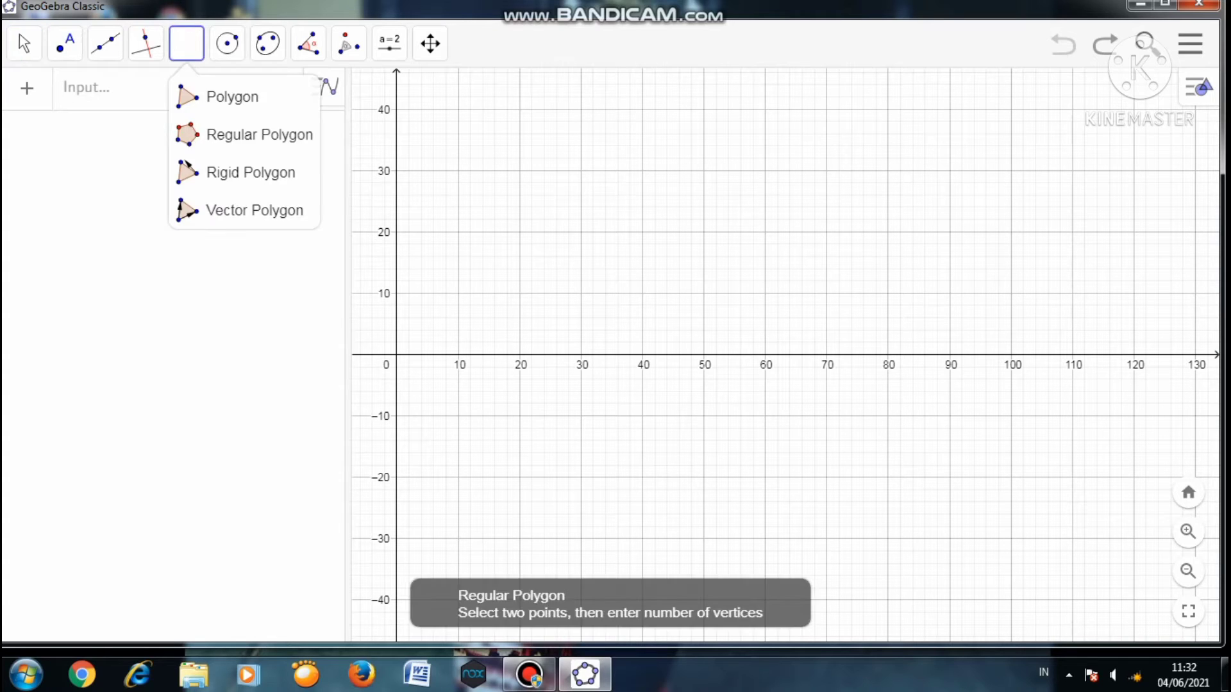
pyautogui.click(244, 134)
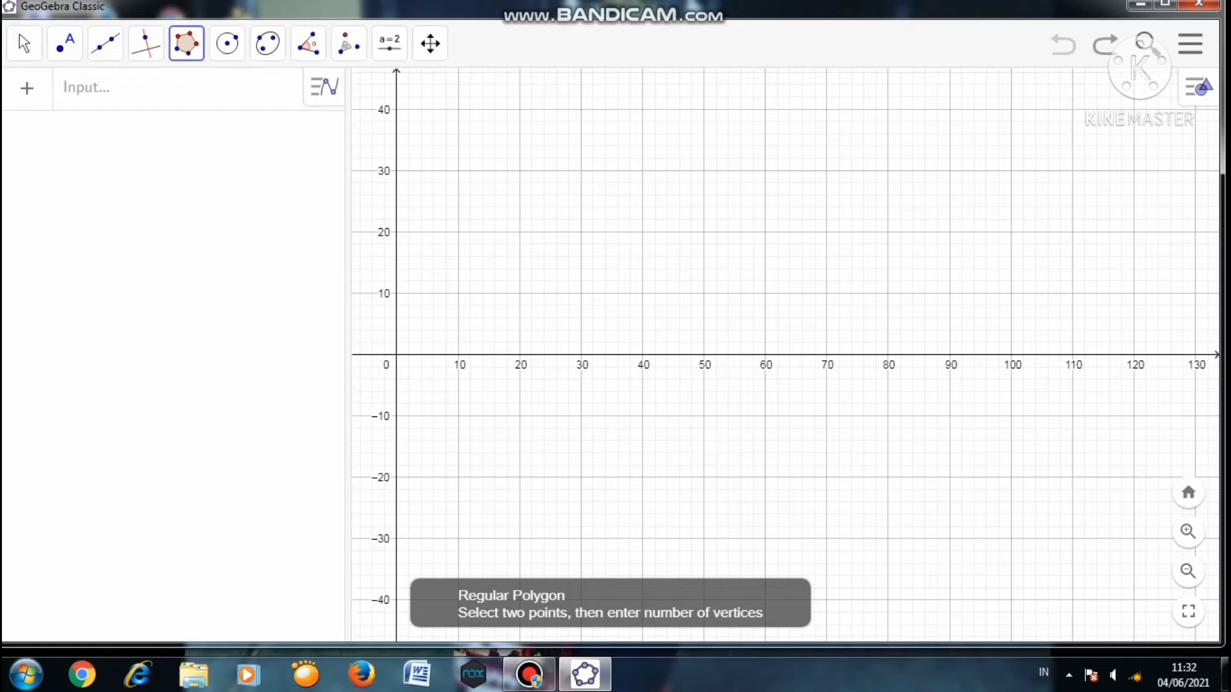
pyautogui.click(520, 232)
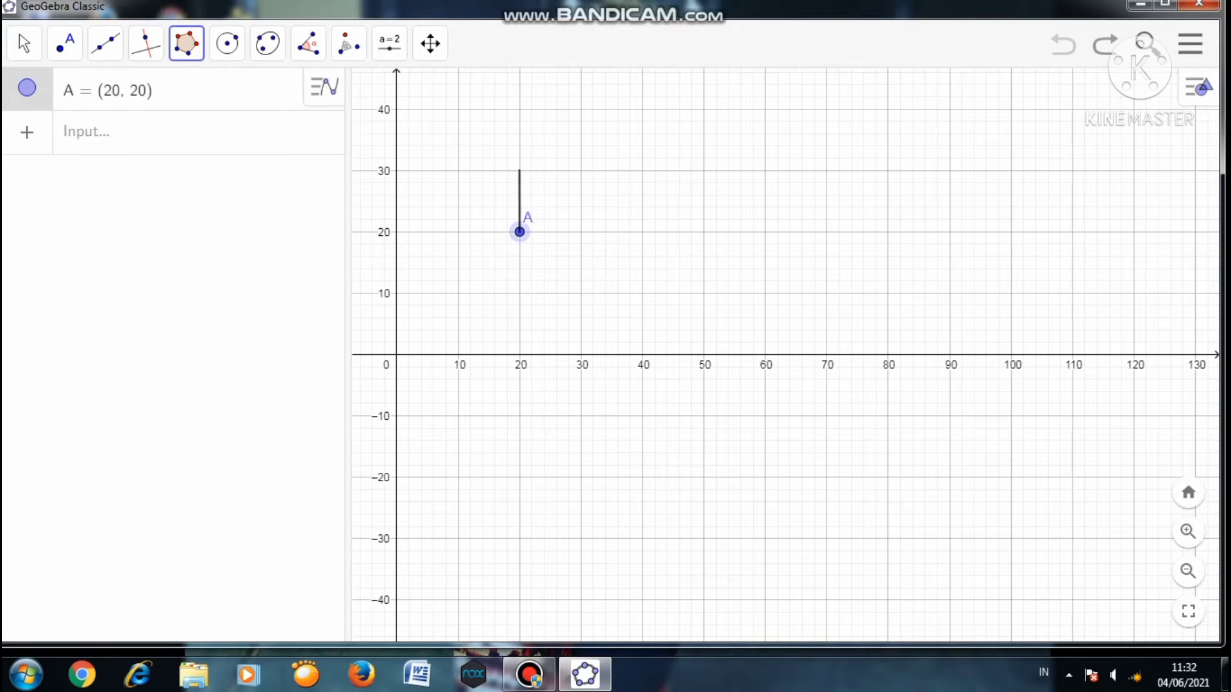
pyautogui.click(519, 170)
pyautogui.press('BackSpace')
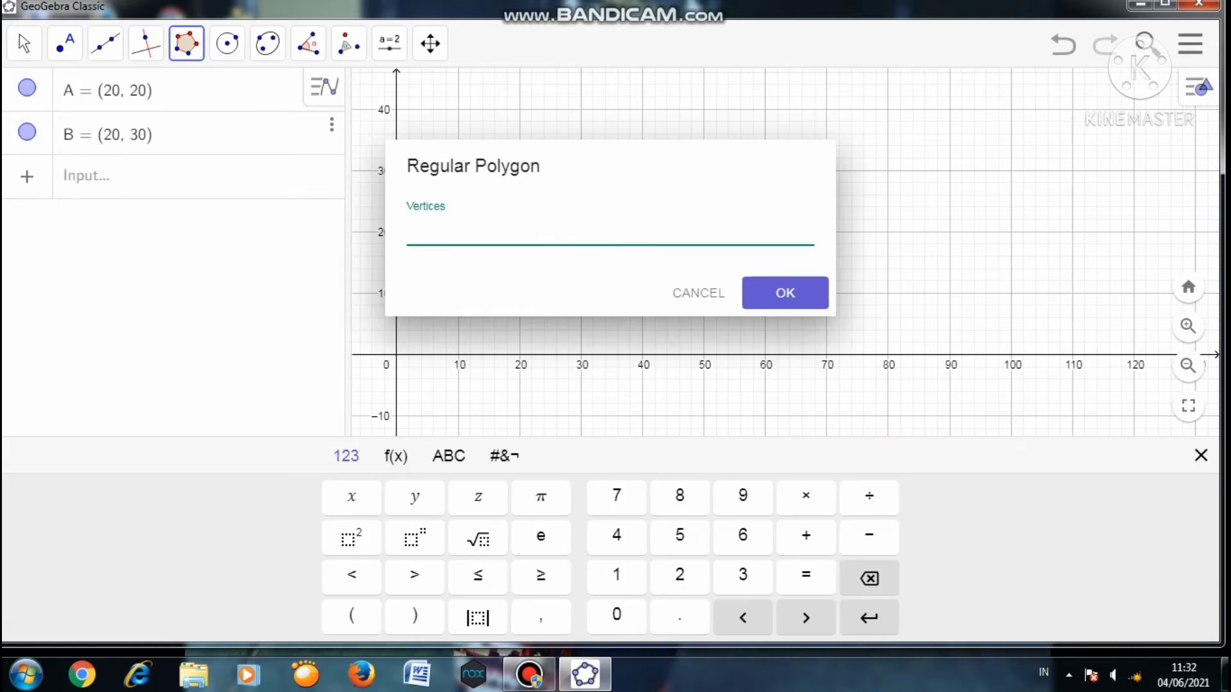
pyautogui.write('7')
pyautogui.click(785, 293)
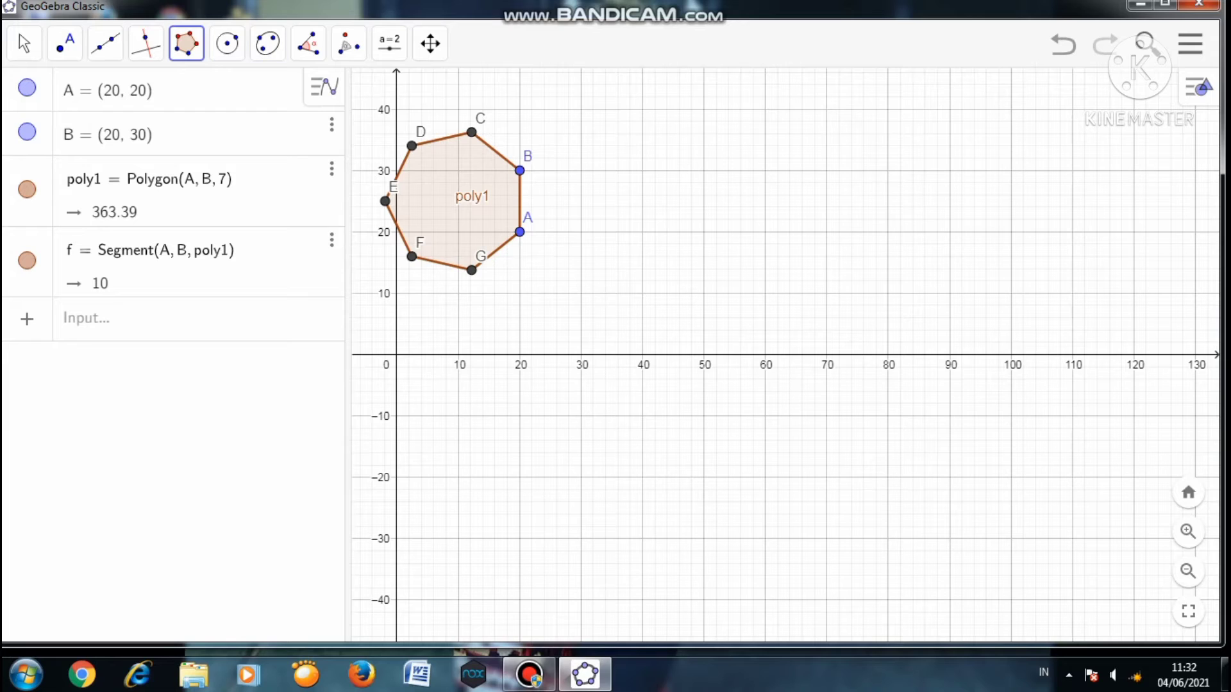
# - Dilate the heptagon by a factor of 4 from a new center point at (30, 20)
pyautogui.click(349, 44)
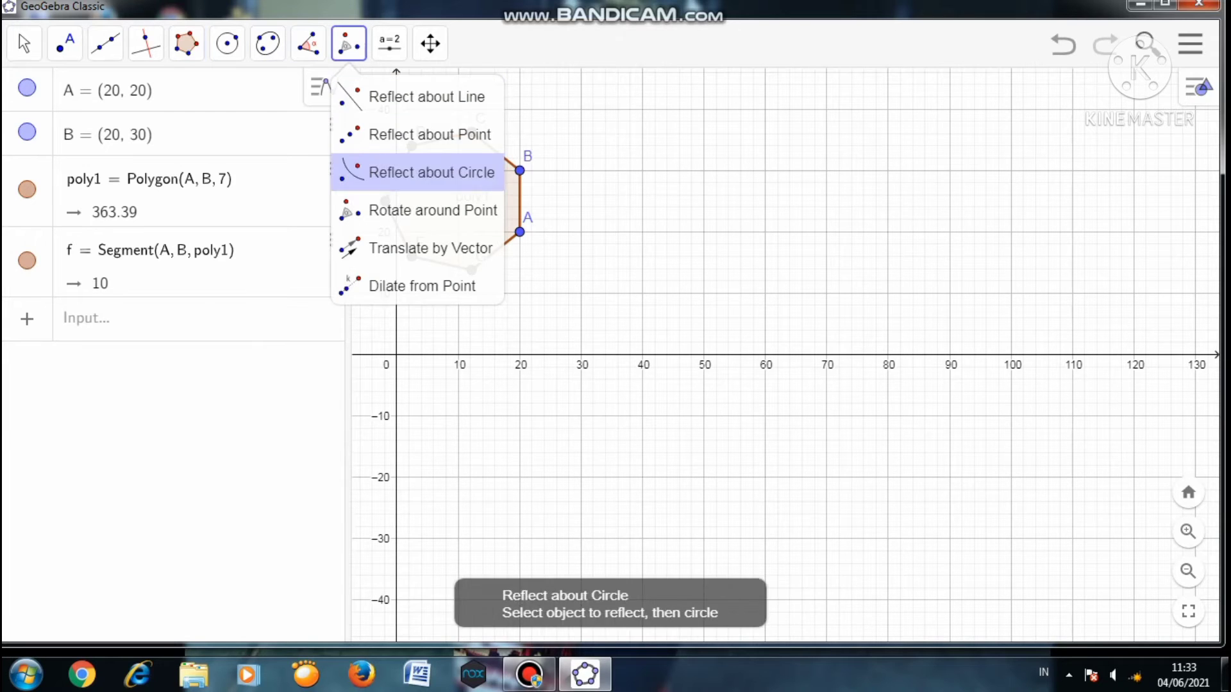
pyautogui.click(422, 286)
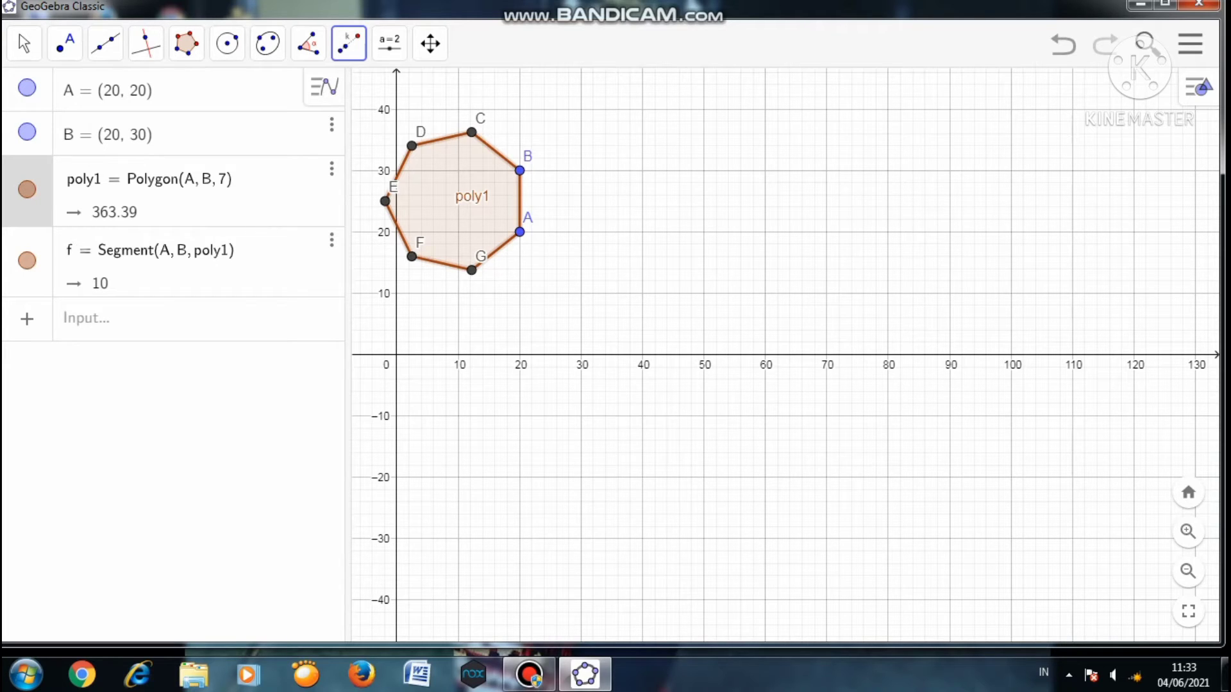
pyautogui.click(582, 232)
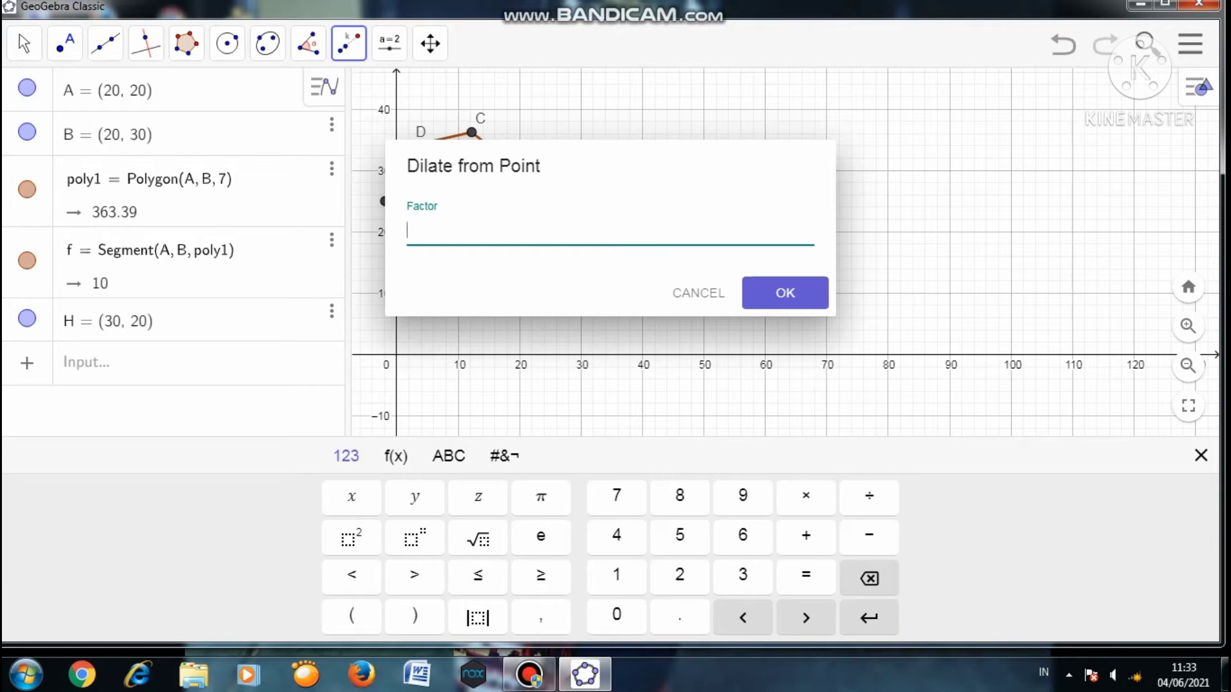
pyautogui.write('4')
pyautogui.press('Return')
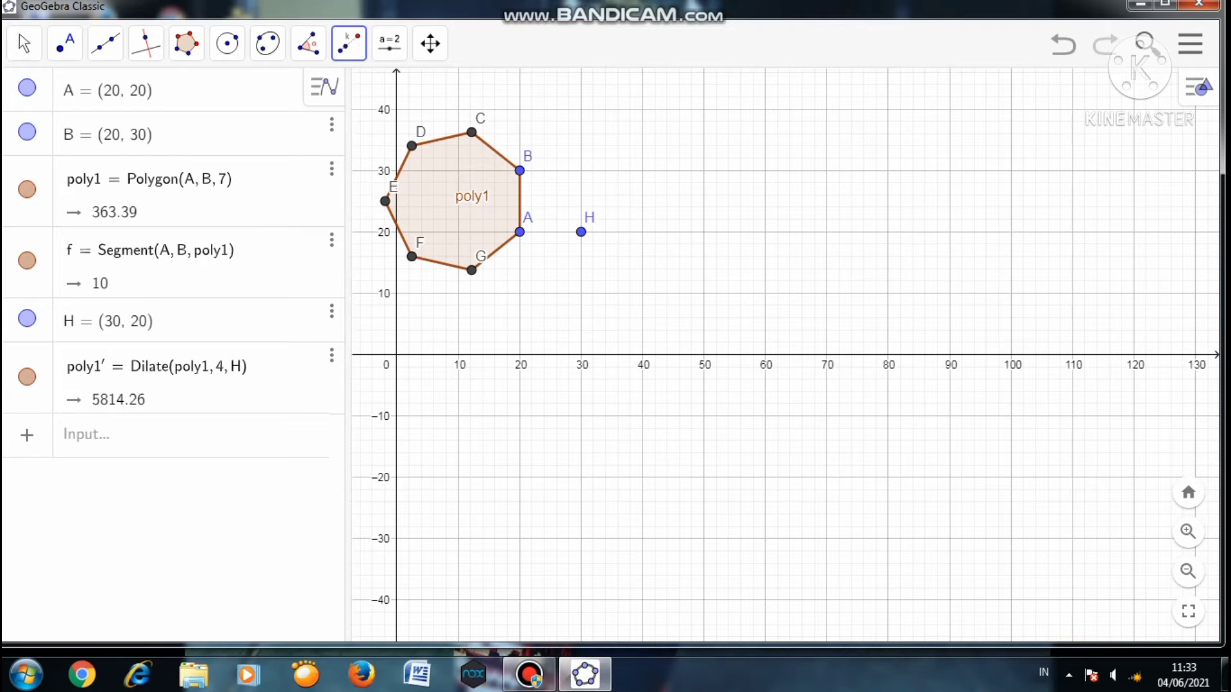
# - Move the dilation center H to the upper left of the original heptagon, over the enlarged copy
pyautogui.click(1188, 570)
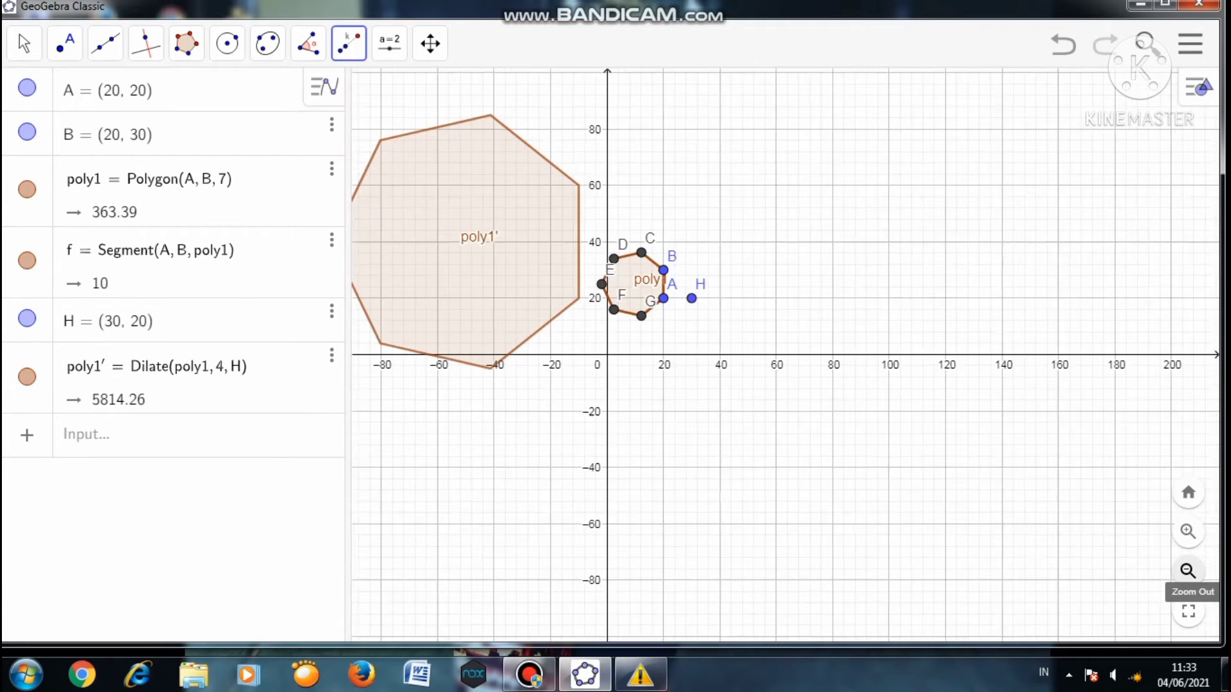
pyautogui.click(1187, 570)
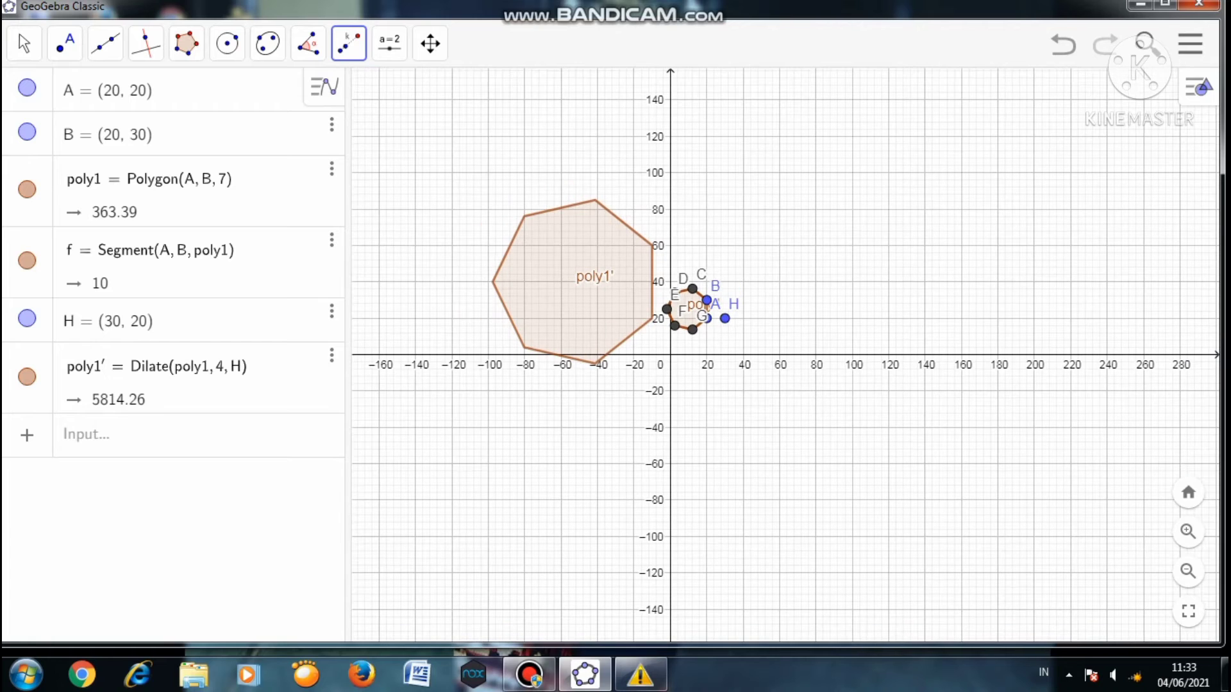
pyautogui.click(1188, 531)
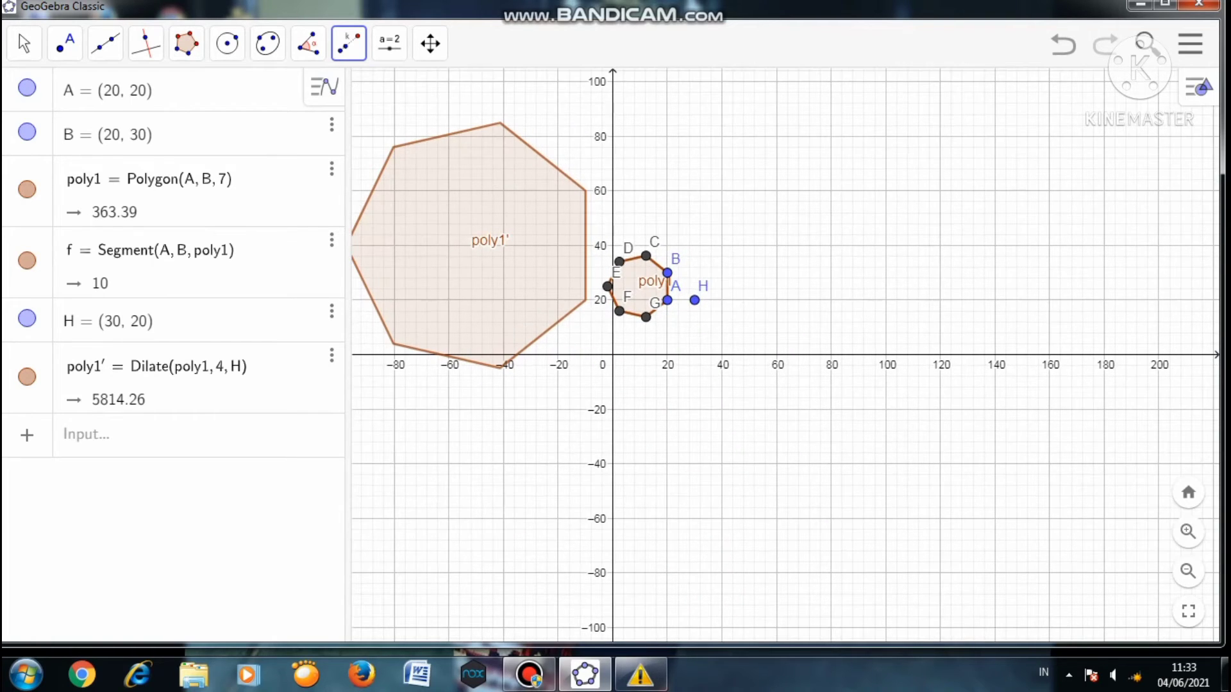
pyautogui.click(24, 43)
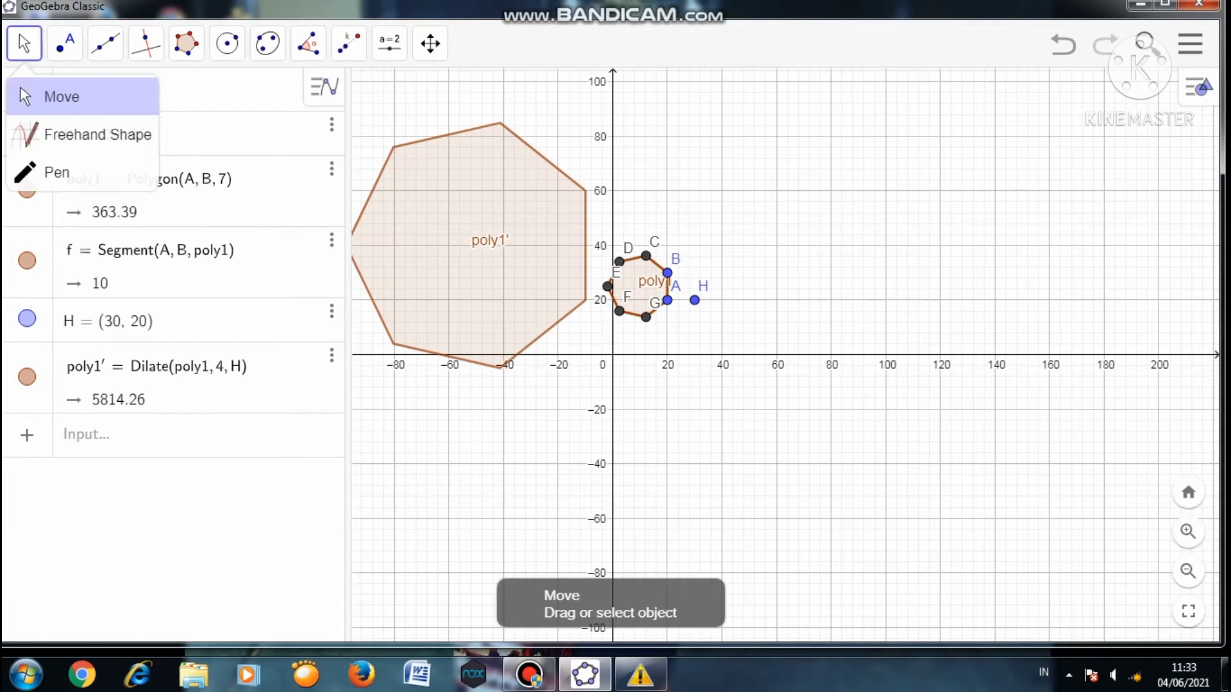
pyautogui.click(38, 96)
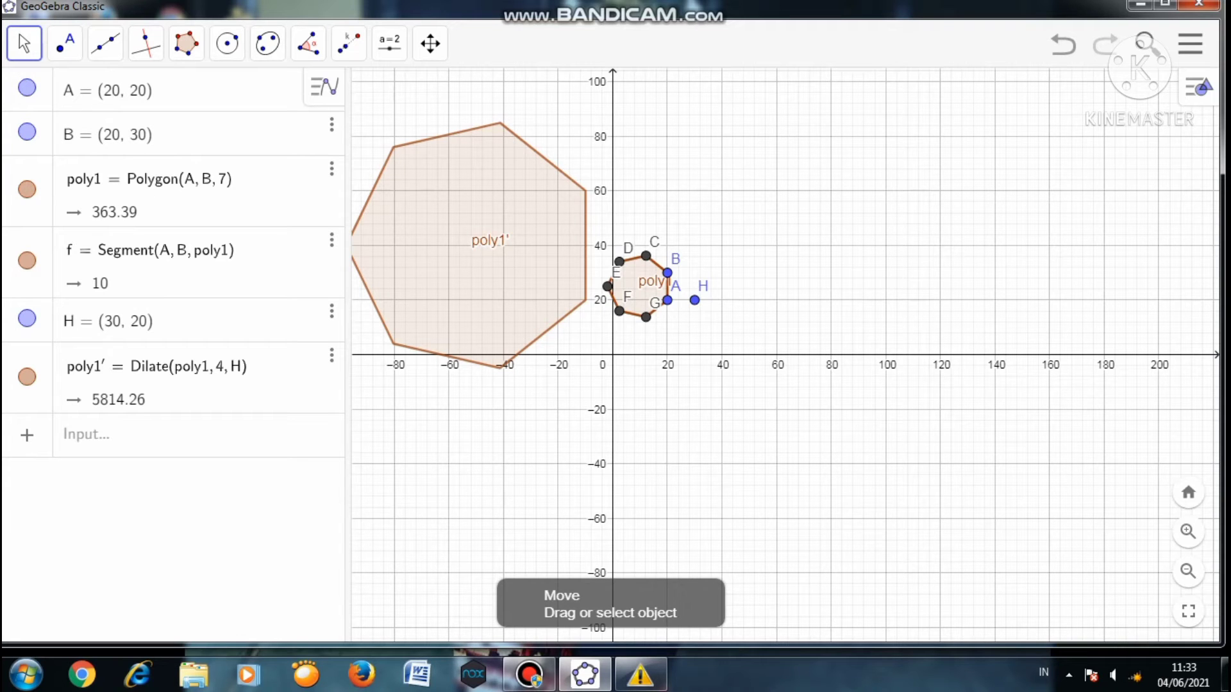
pyautogui.moveTo(694, 300); pyautogui.dragTo(555, 238)
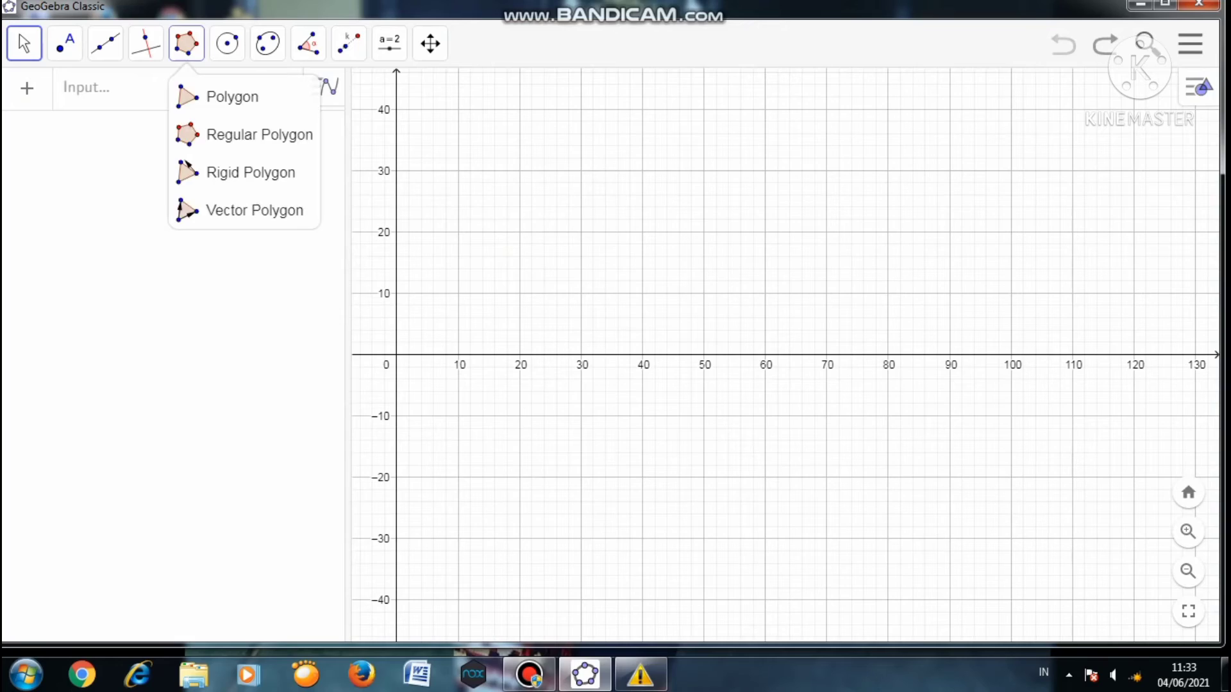
# - Construct a regular polygon with 5 vertices from the points (10, 20) and (10, 10) on the empty canvas
pyautogui.click(244, 134)
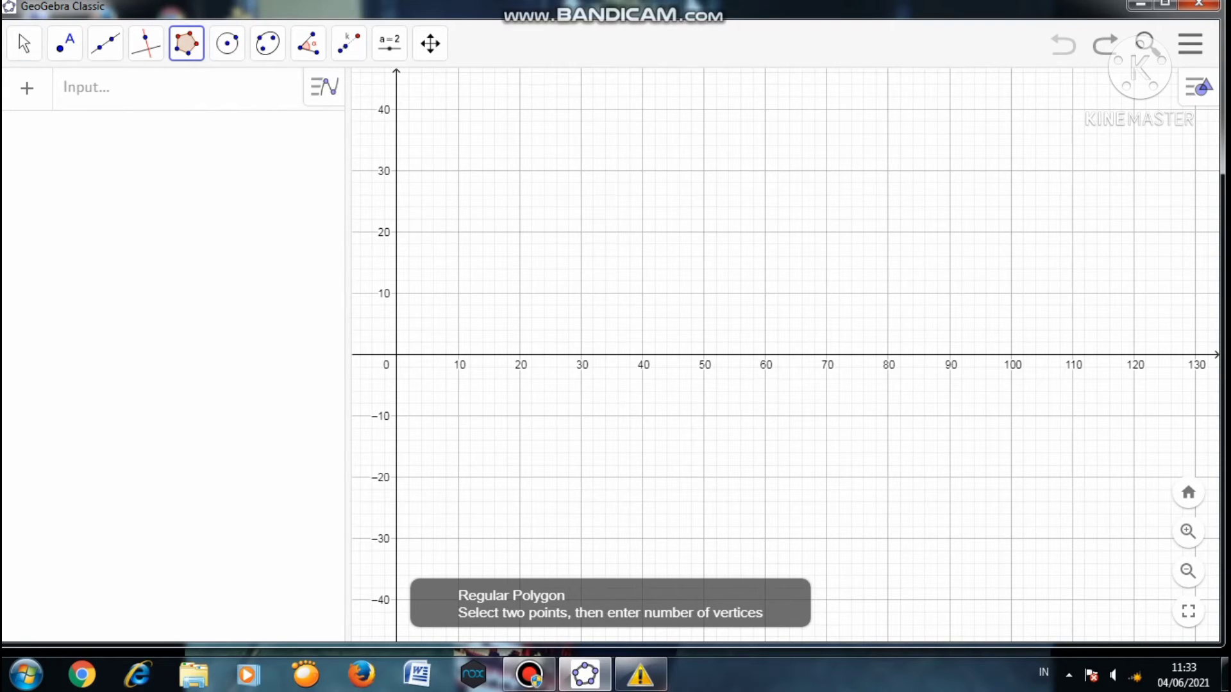
pyautogui.click(458, 232)
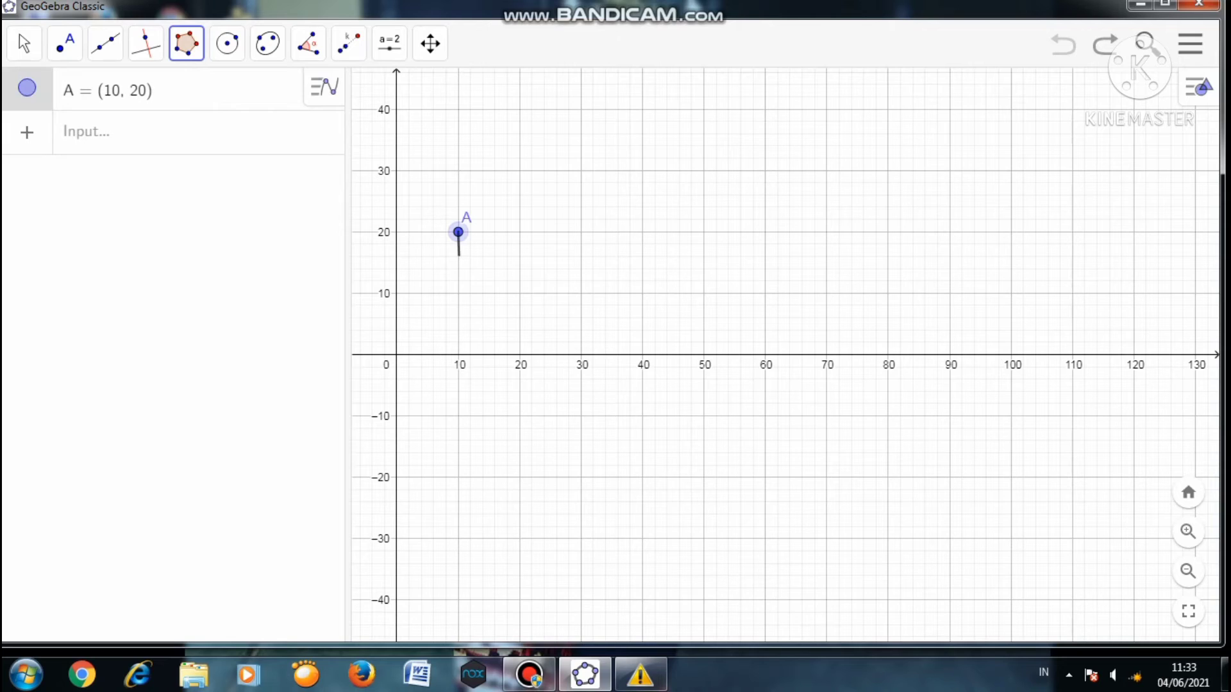
pyautogui.click(458, 293)
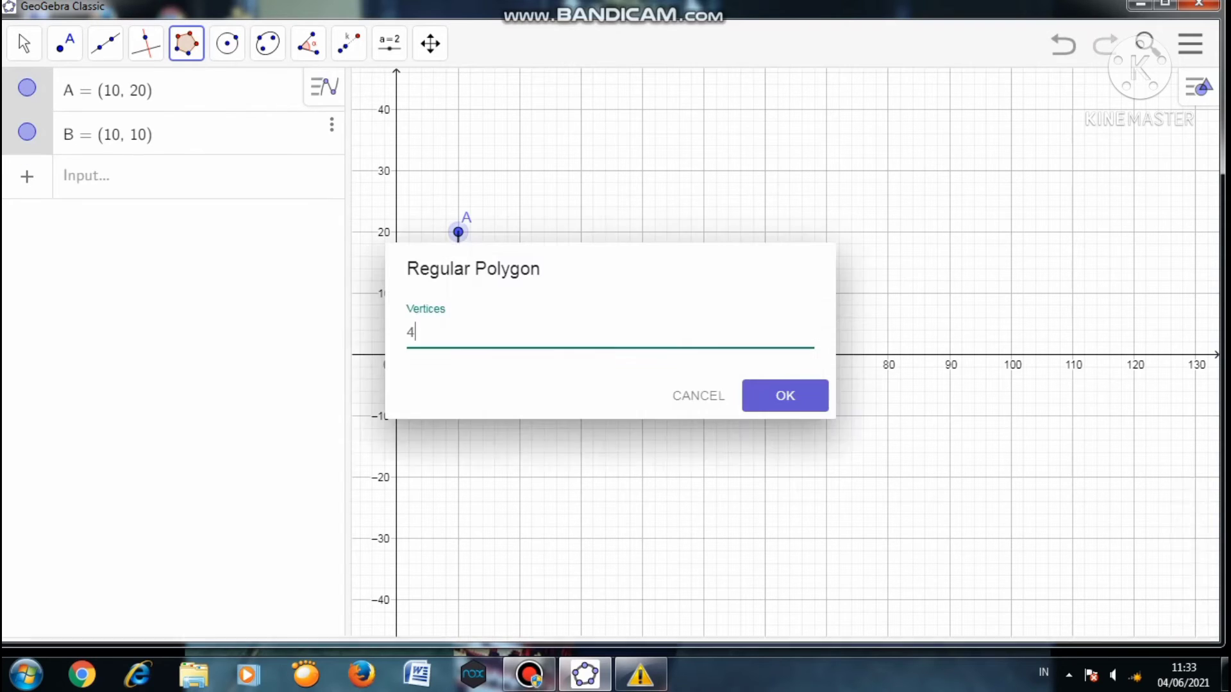
pyautogui.press('BackSpace')
pyautogui.write('5')
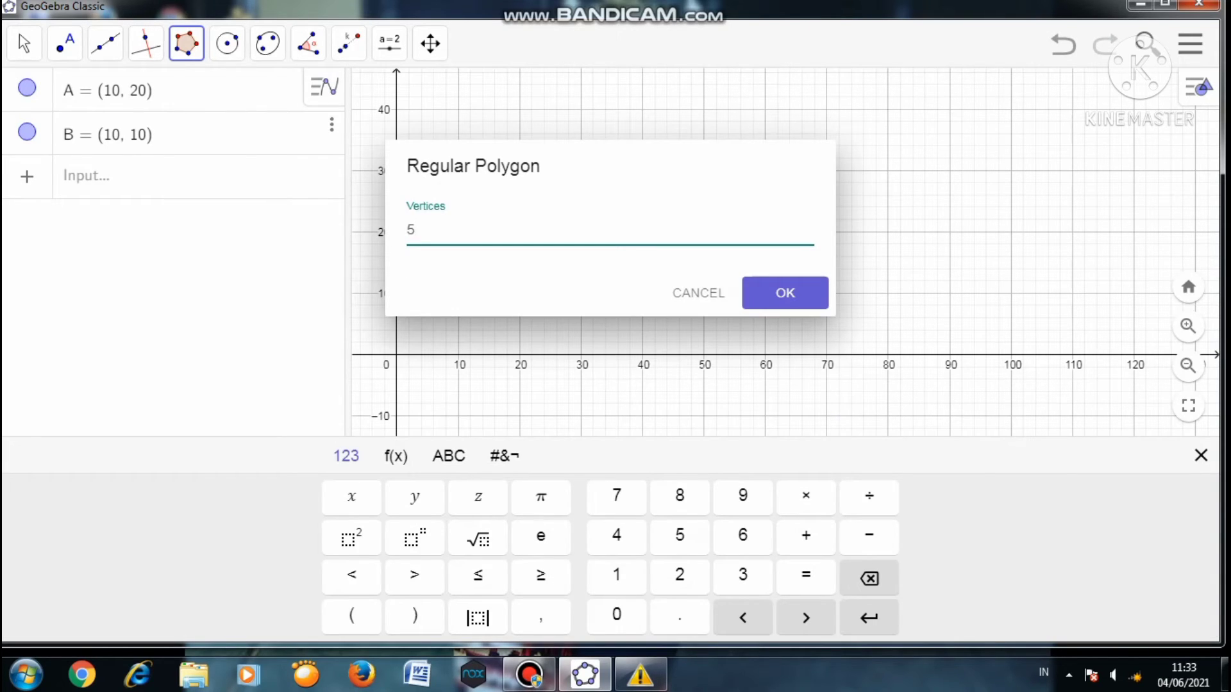
pyautogui.click(786, 293)
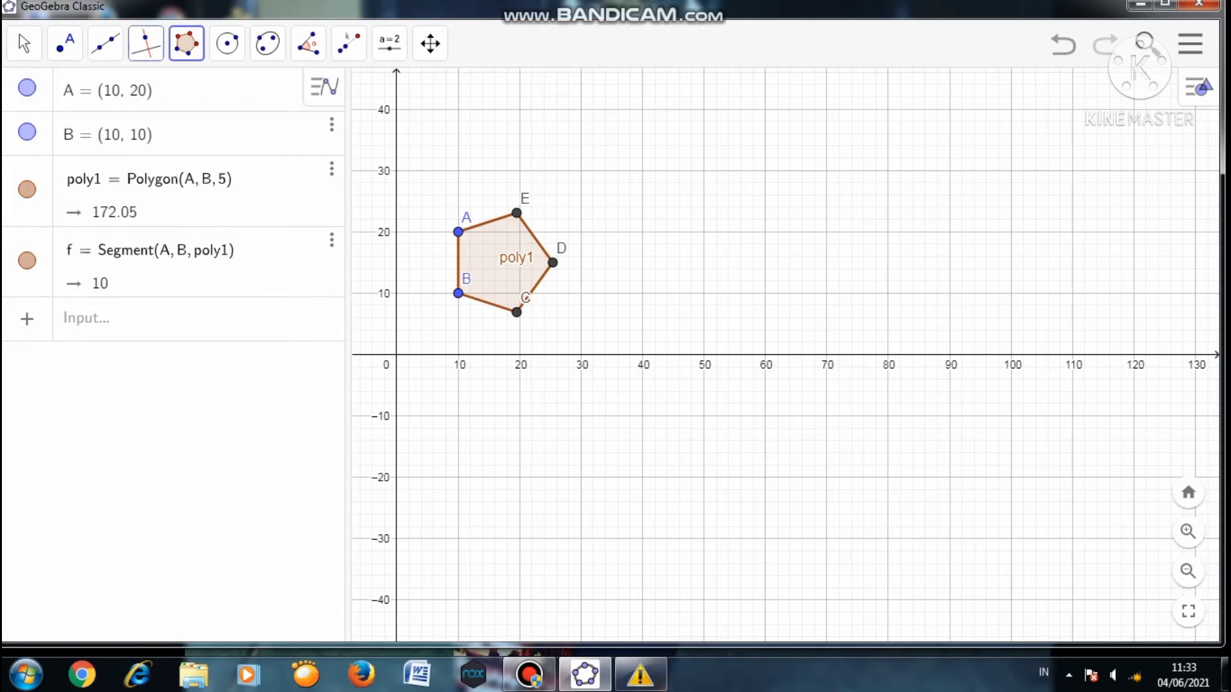
# - Draw a line through (40, 20) and (50, 10), and reflect the pentagon about it
pyautogui.click(105, 43)
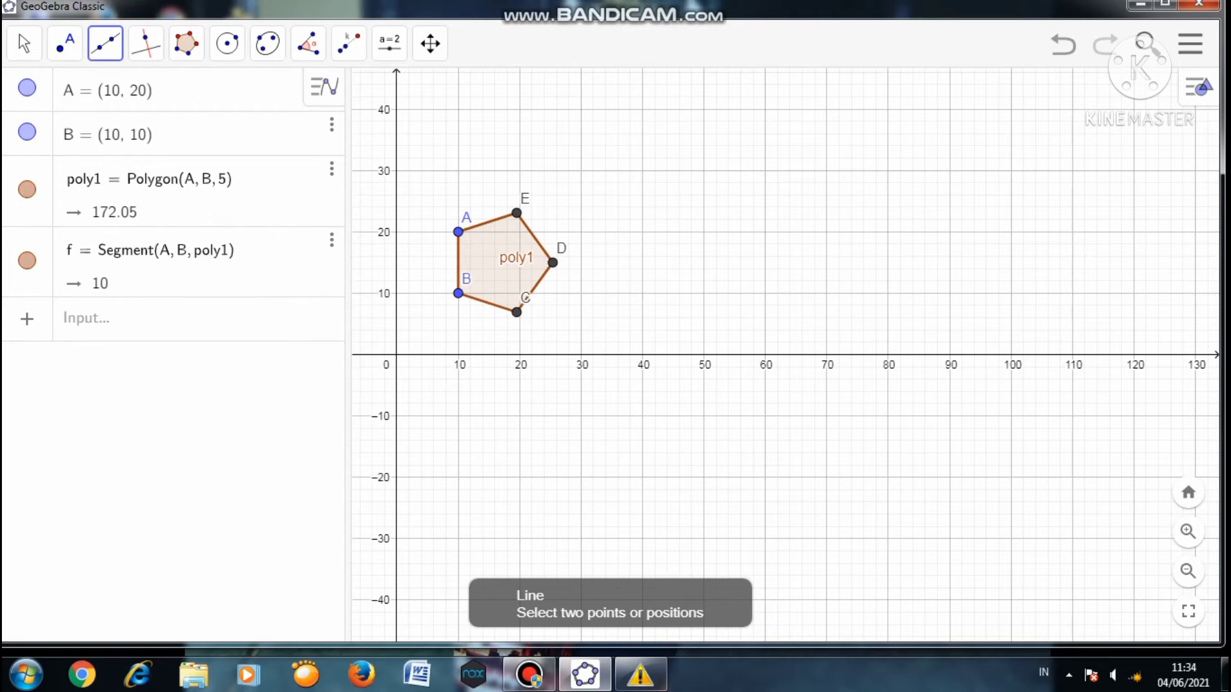
pyautogui.click(642, 232)
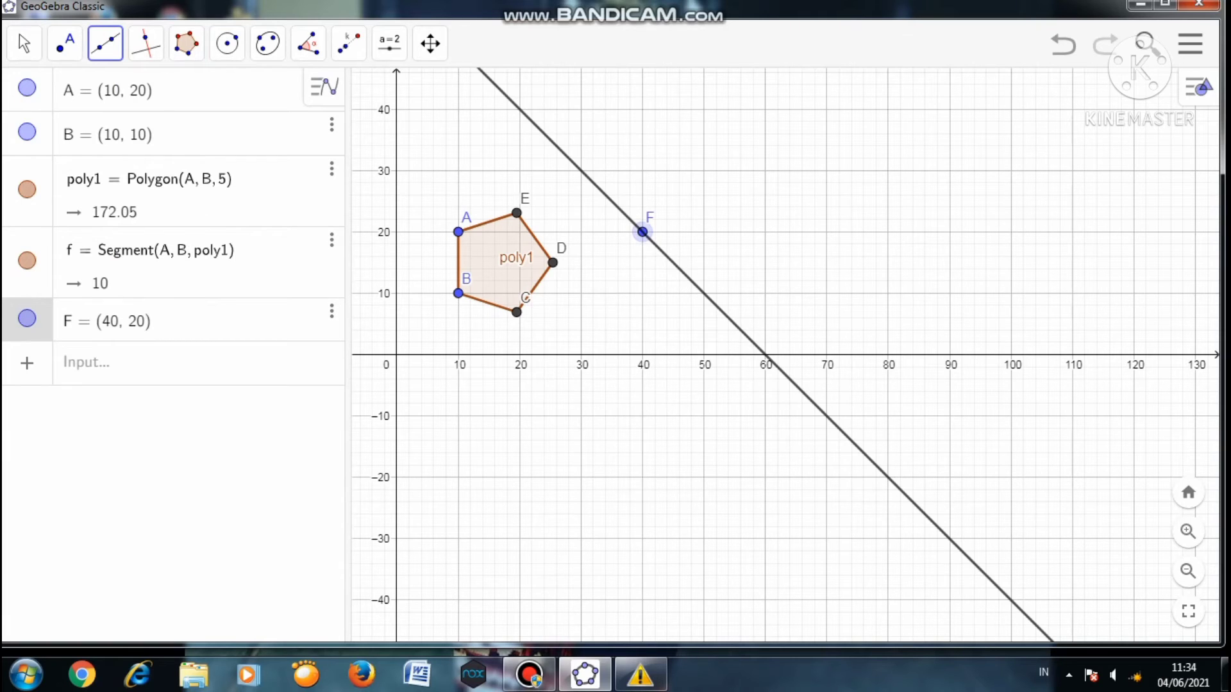
pyautogui.click(704, 294)
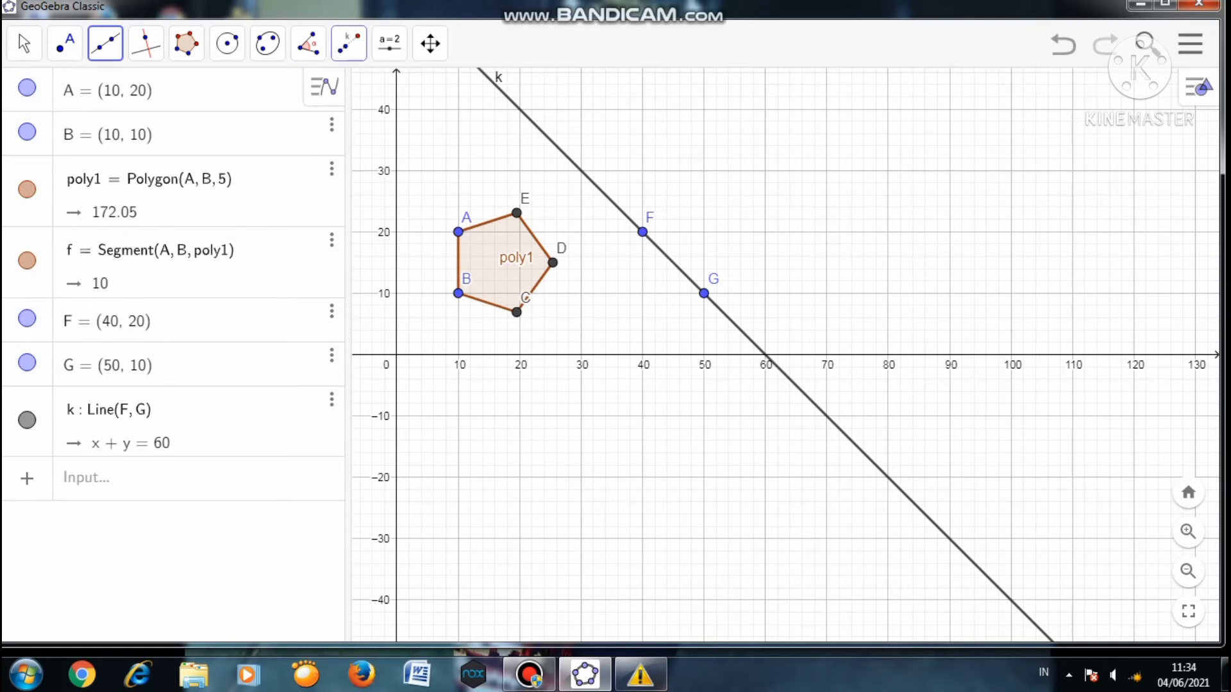
pyautogui.click(348, 43)
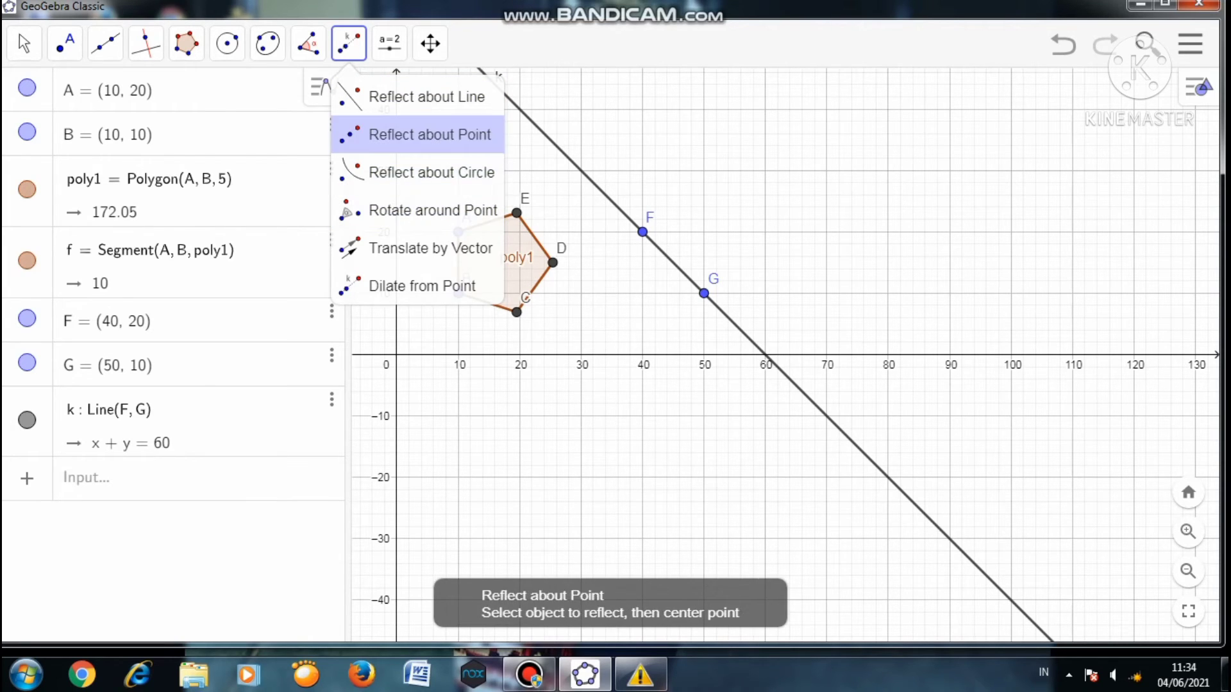
pyautogui.click(420, 97)
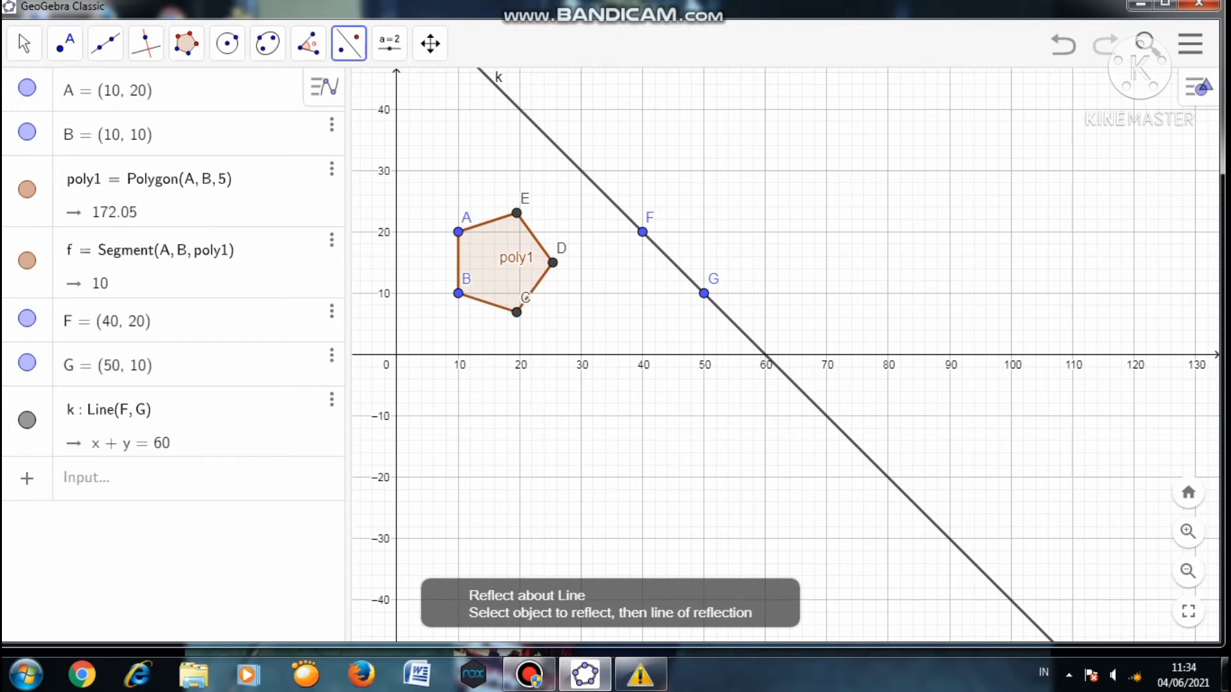
pyautogui.click(503, 264)
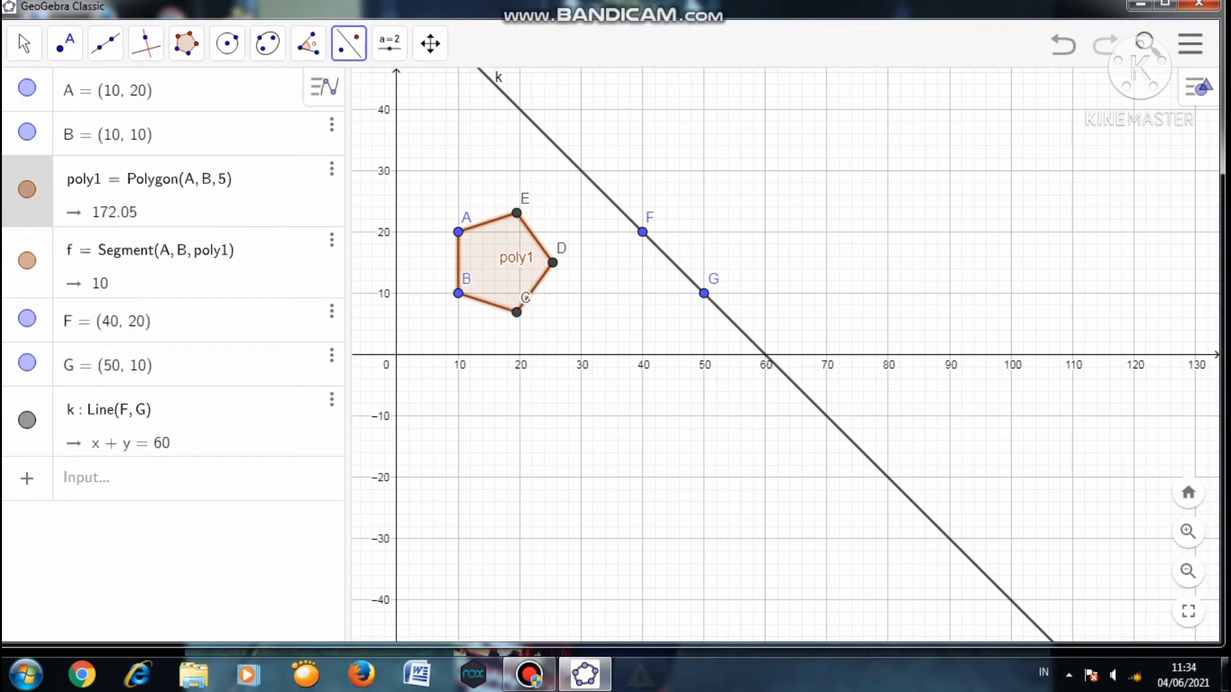
pyautogui.click(672, 261)
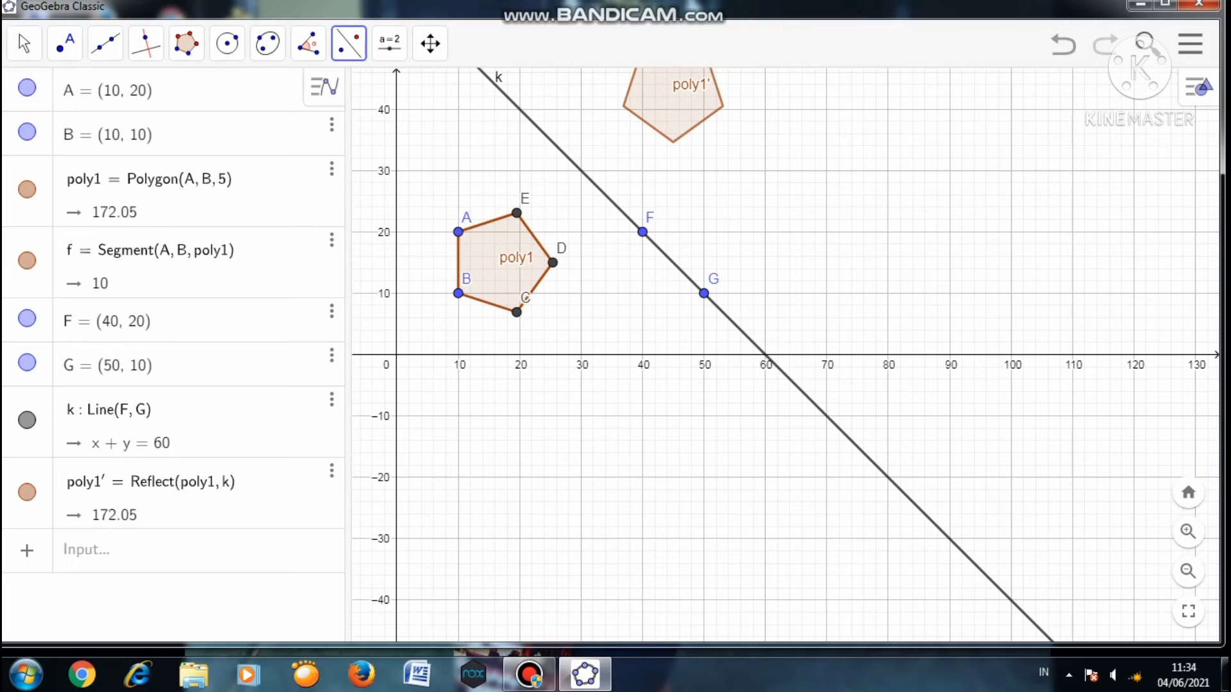
# - Move the mirror line through F and G closer to the original pentagon
pyautogui.click(23, 43)
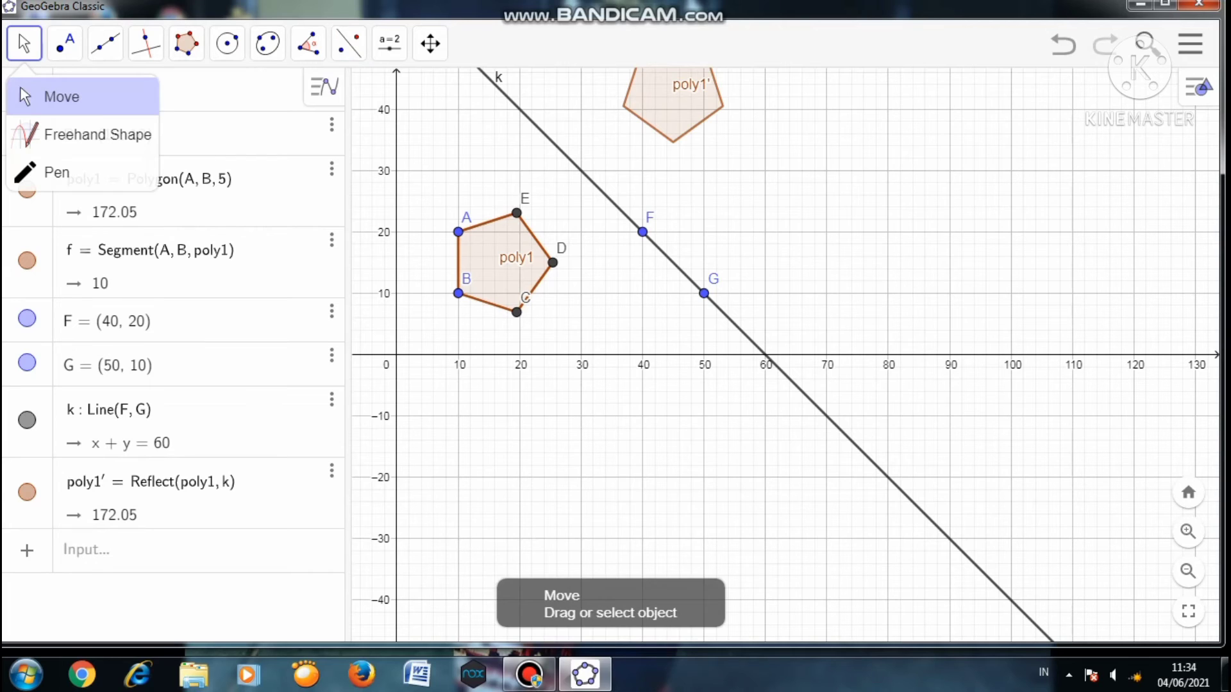
pyautogui.click(20, 86)
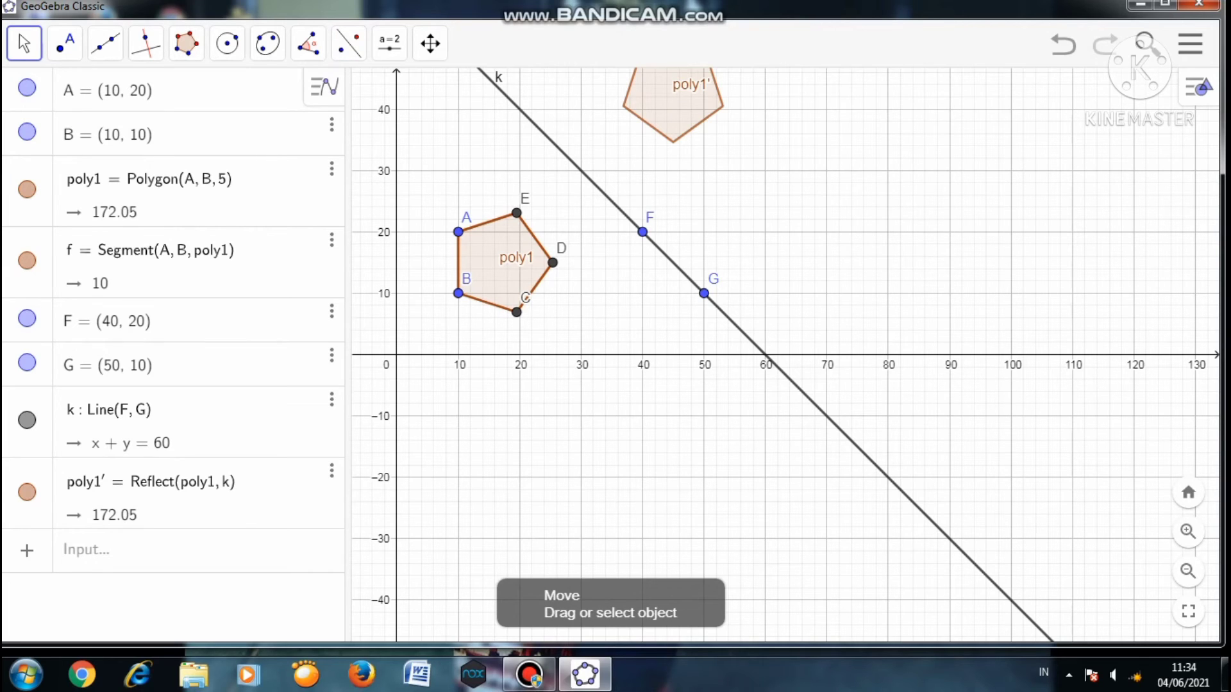
pyautogui.moveTo(673, 263); pyautogui.dragTo(613, 244)
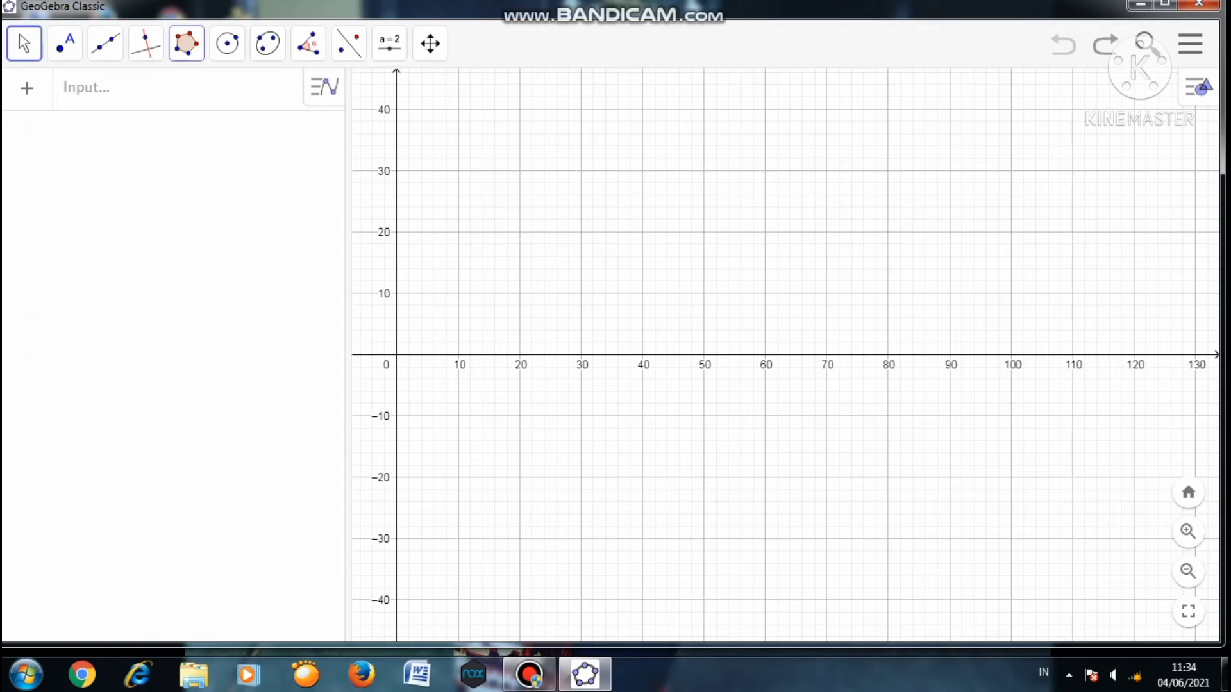
# - Construct a regular polygon with 5 vertices from the points (40, 20) and (30, 10) on the empty canvas
pyautogui.click(187, 43)
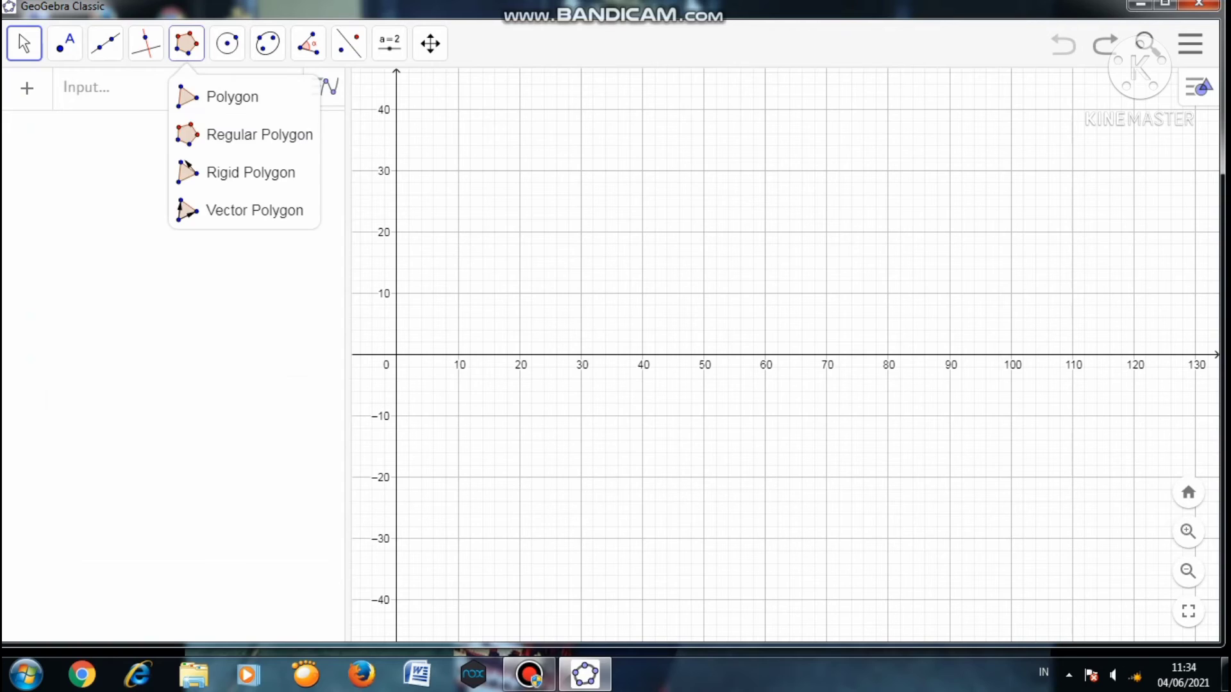
pyautogui.click(259, 135)
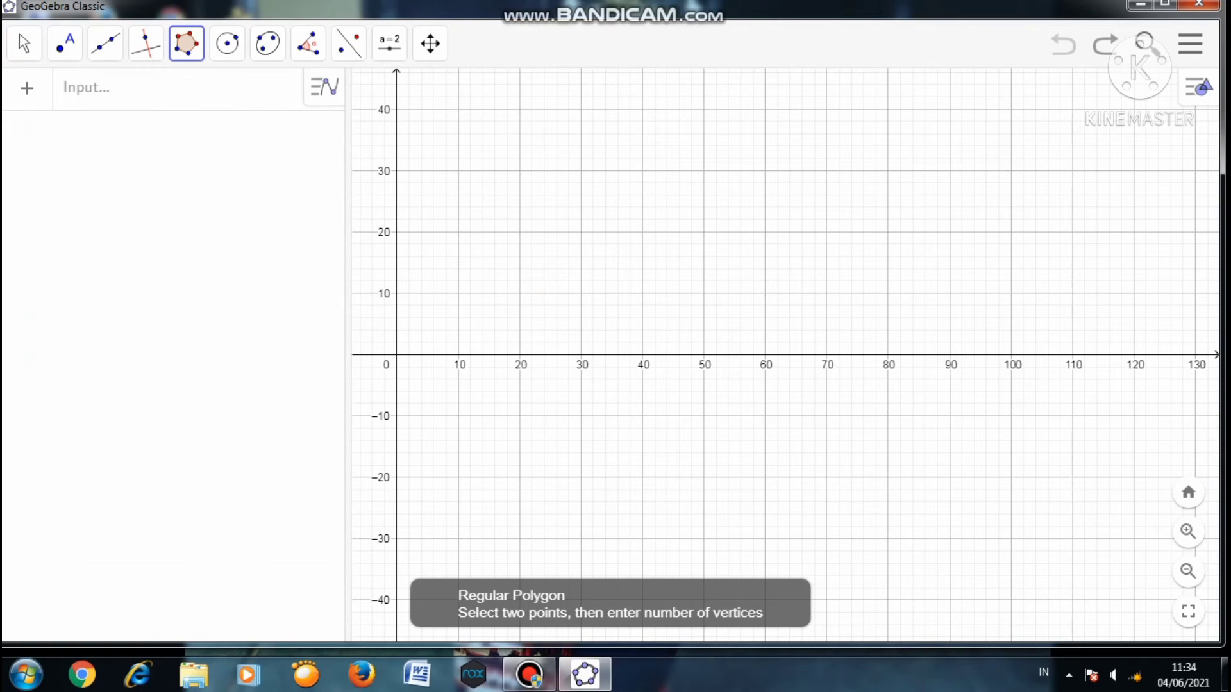
pyautogui.click(642, 232)
pyautogui.click(580, 293)
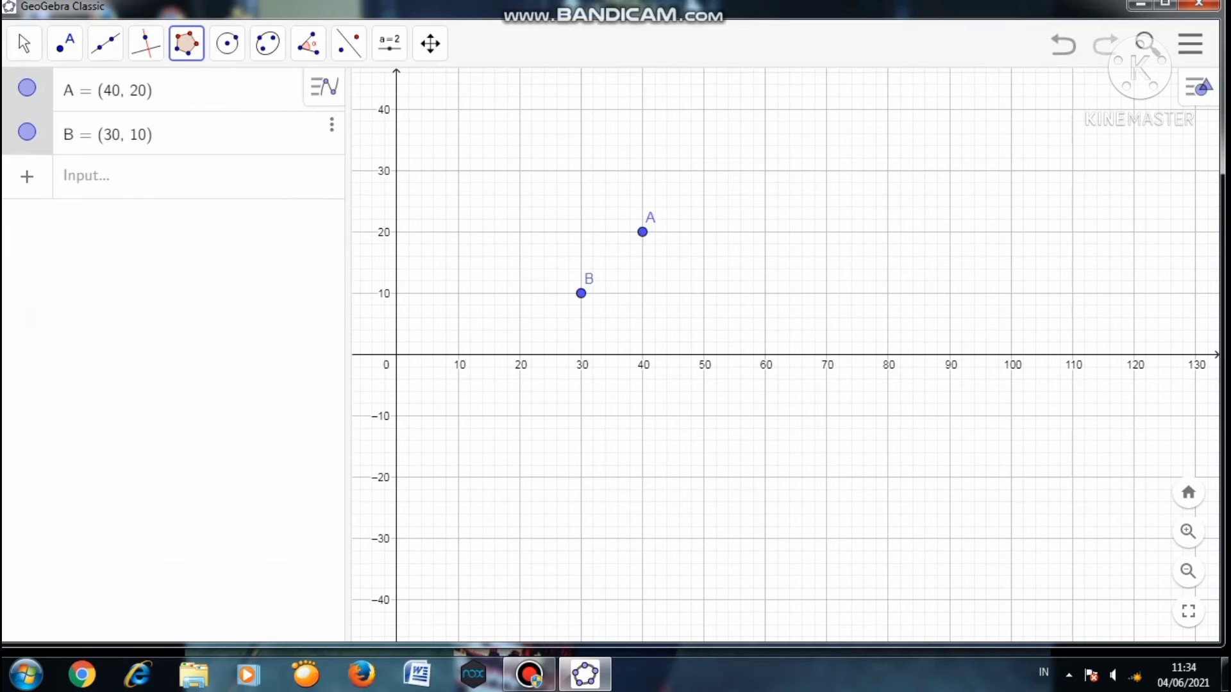
pyautogui.press('BackSpace')
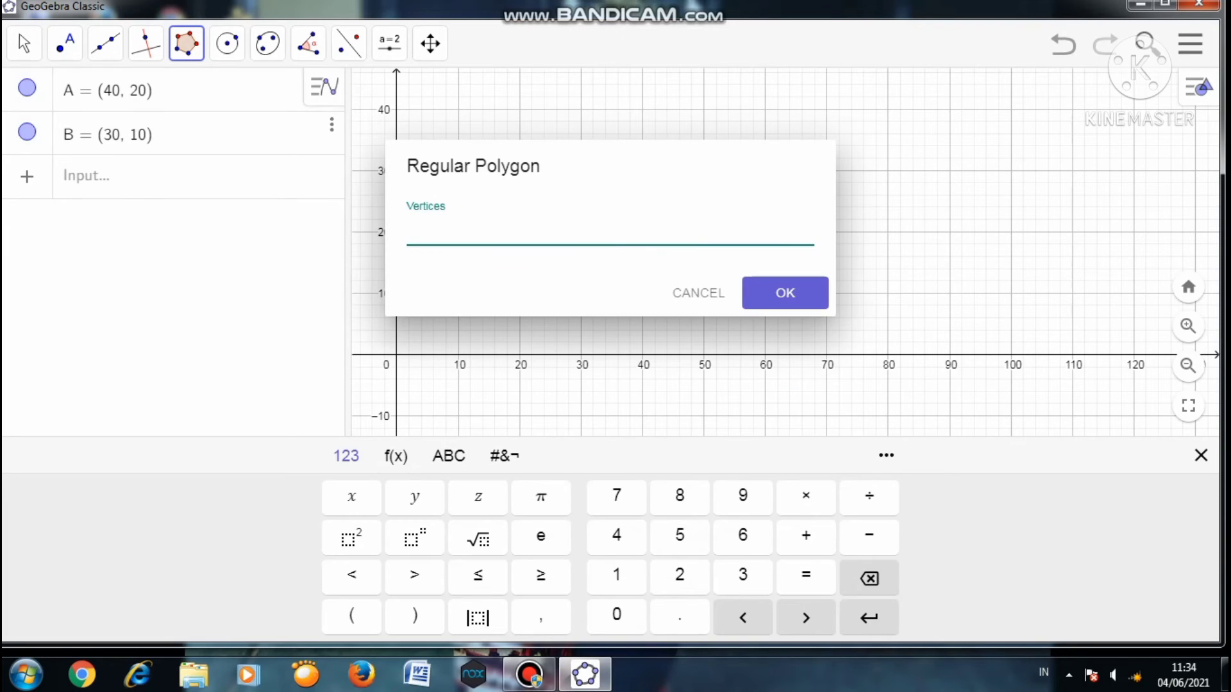
pyautogui.write('5')
pyautogui.press('Return')
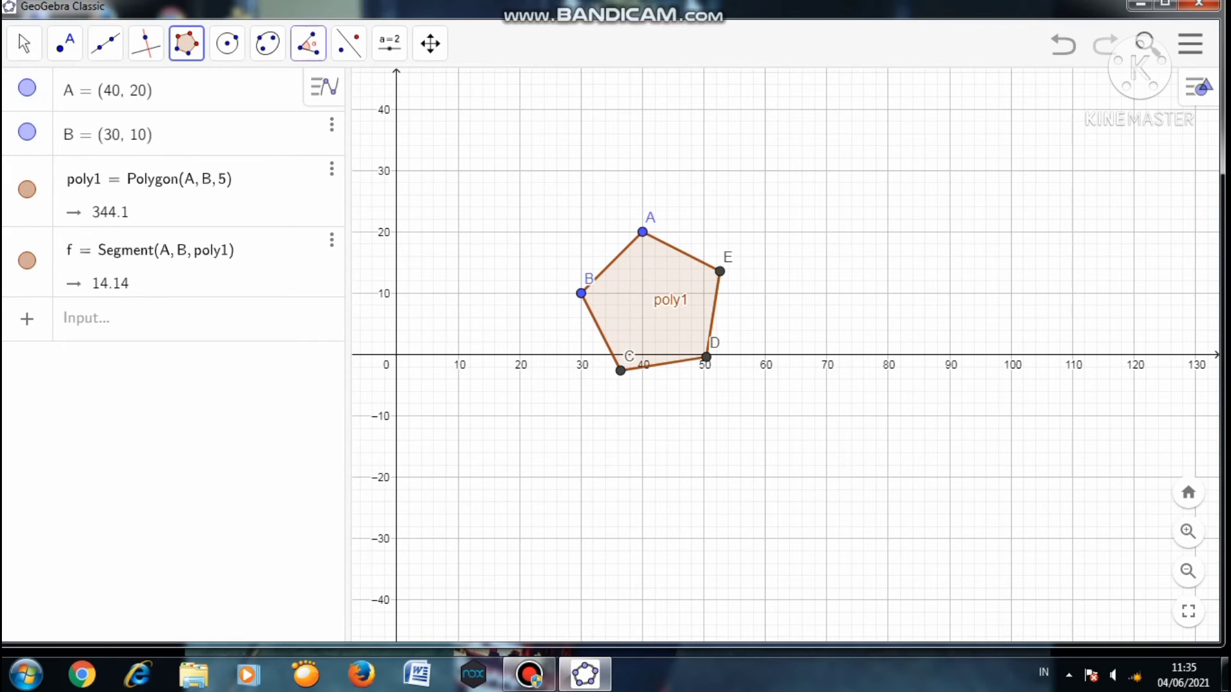
# - Rotate the pentagon 45° clockwise around a new center point at (60, -10)
pyautogui.click(349, 43)
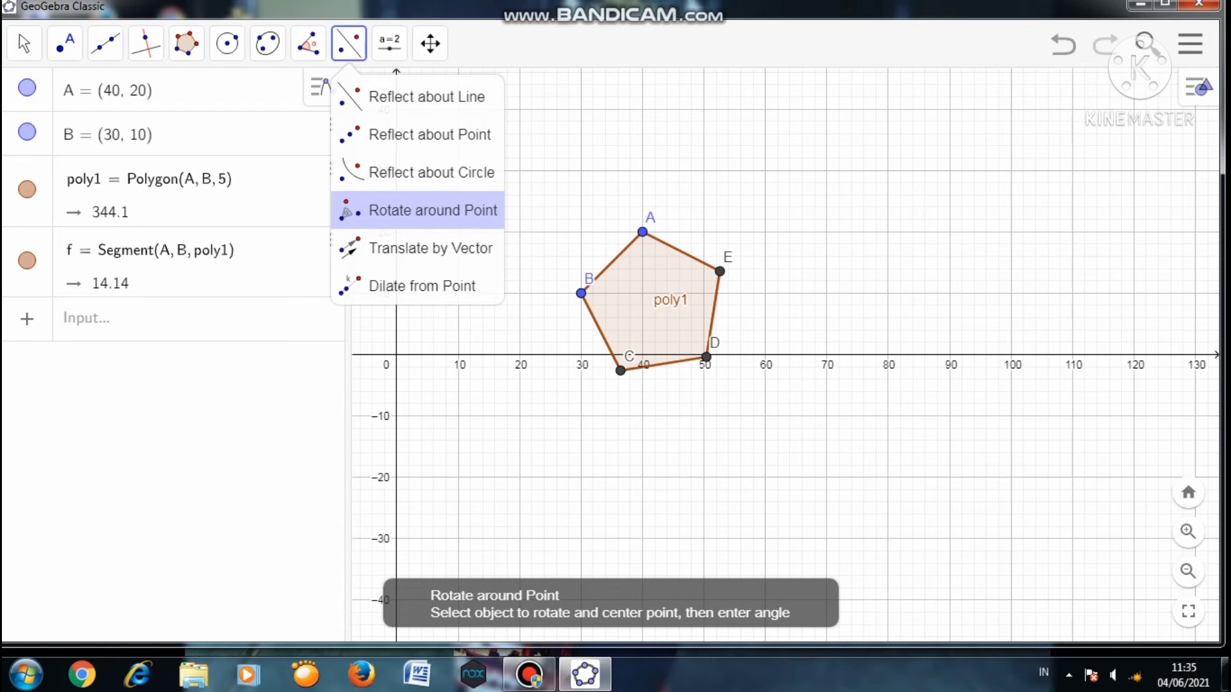
pyautogui.click(433, 210)
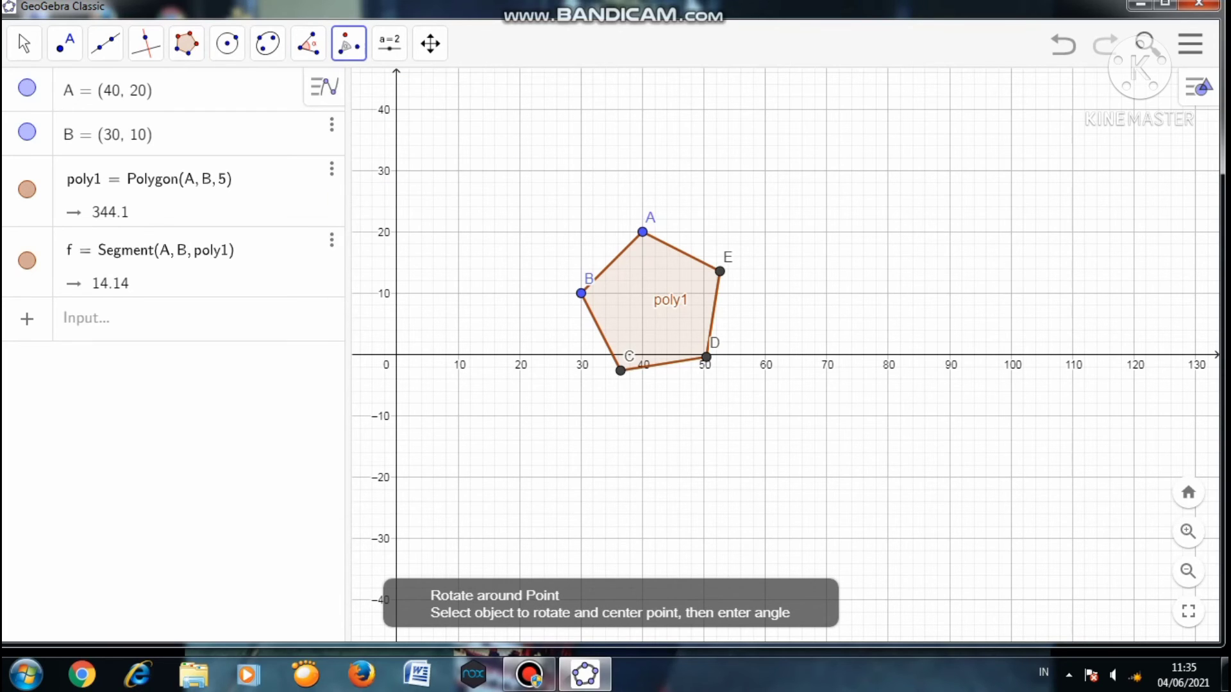
pyautogui.click(766, 416)
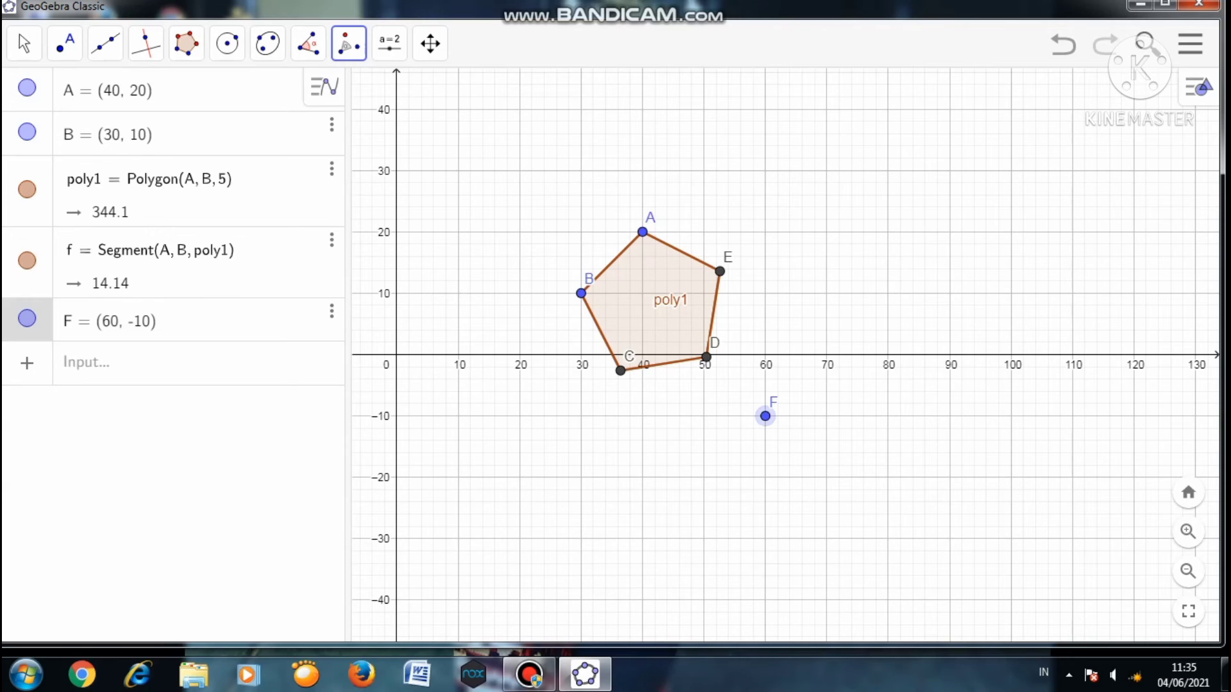
pyautogui.click(663, 307)
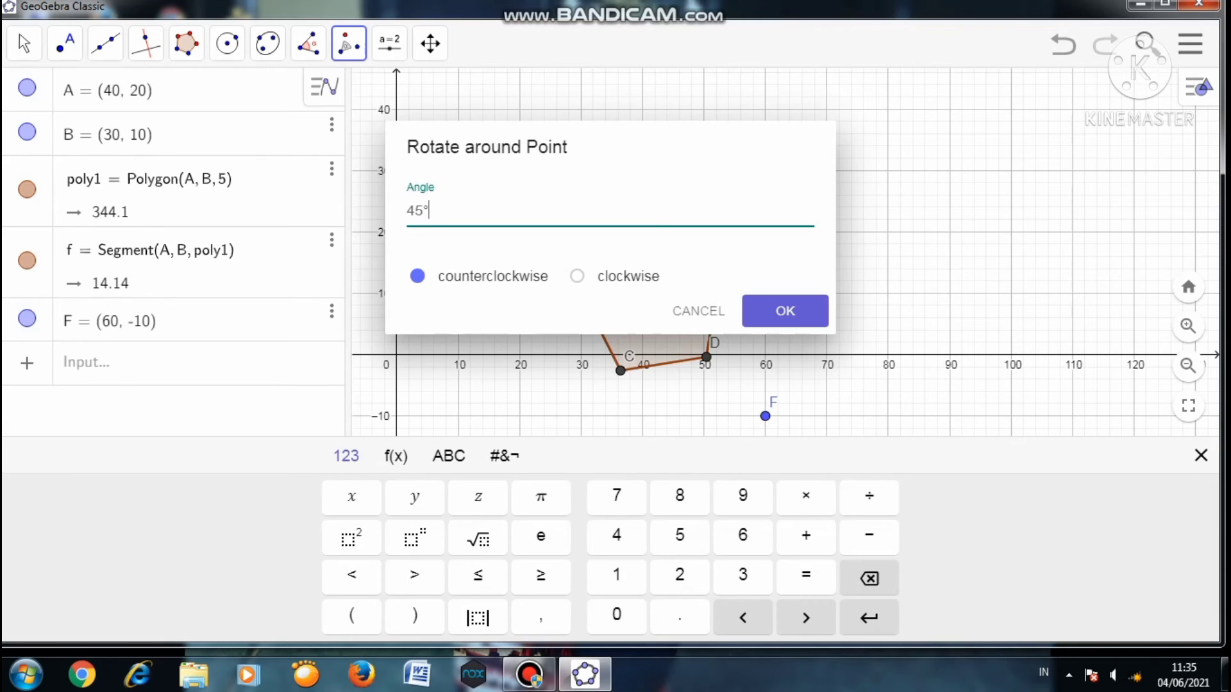
pyautogui.click(424, 211)
pyautogui.click(577, 276)
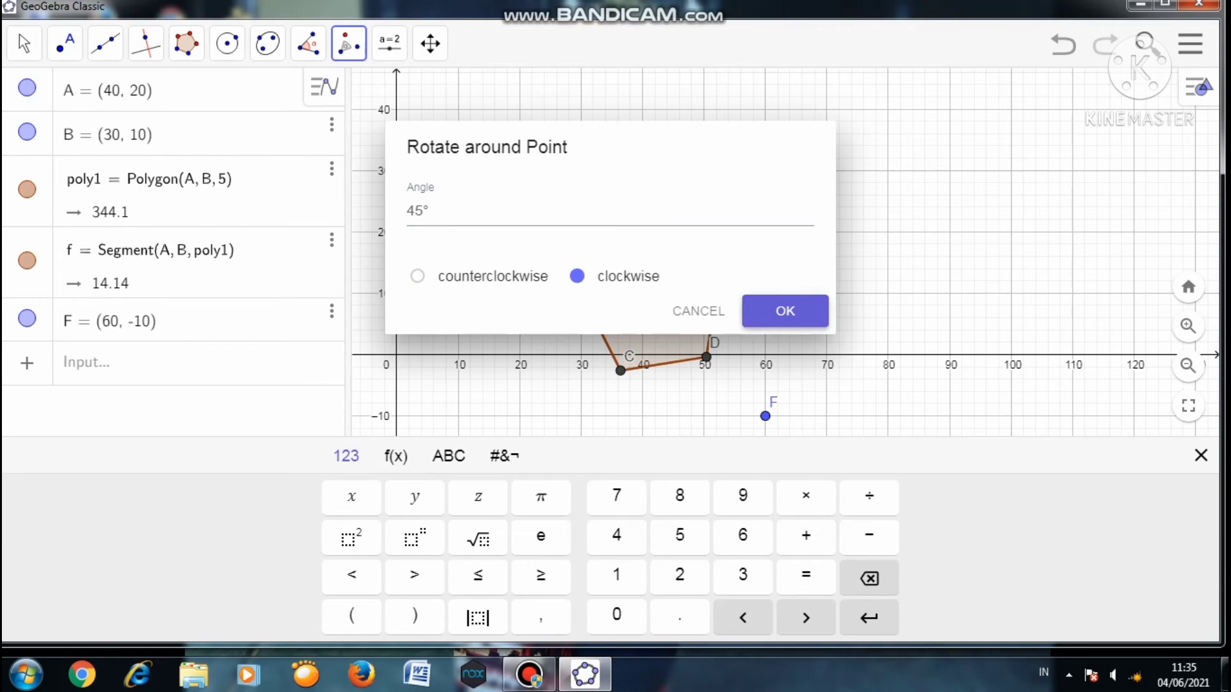
pyautogui.click(784, 311)
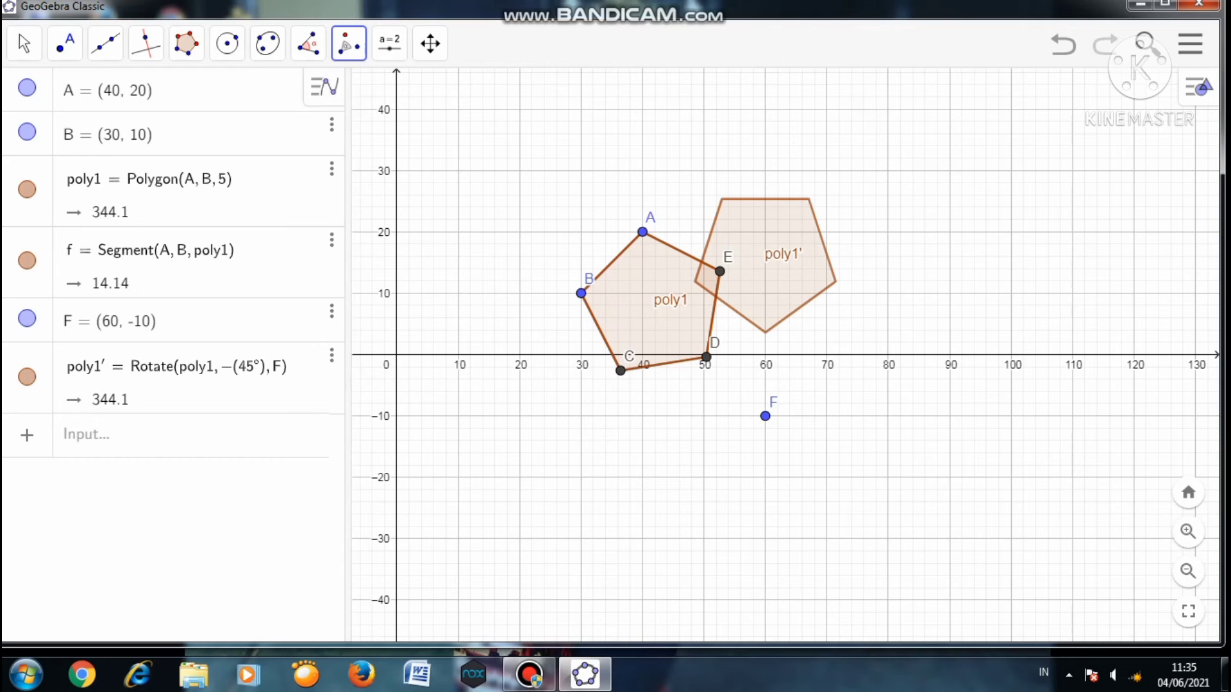
# - Move the rotation center F farther from the original pentagon, to about (73, -16)
pyautogui.click(24, 44)
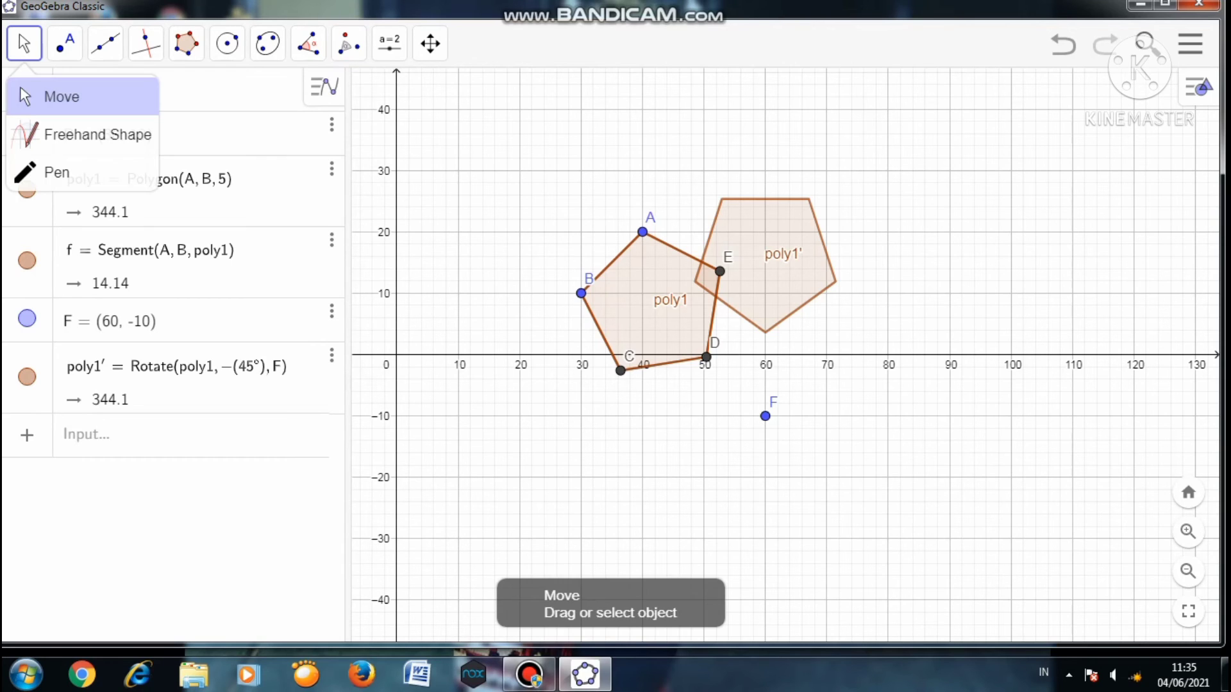
pyautogui.click(61, 97)
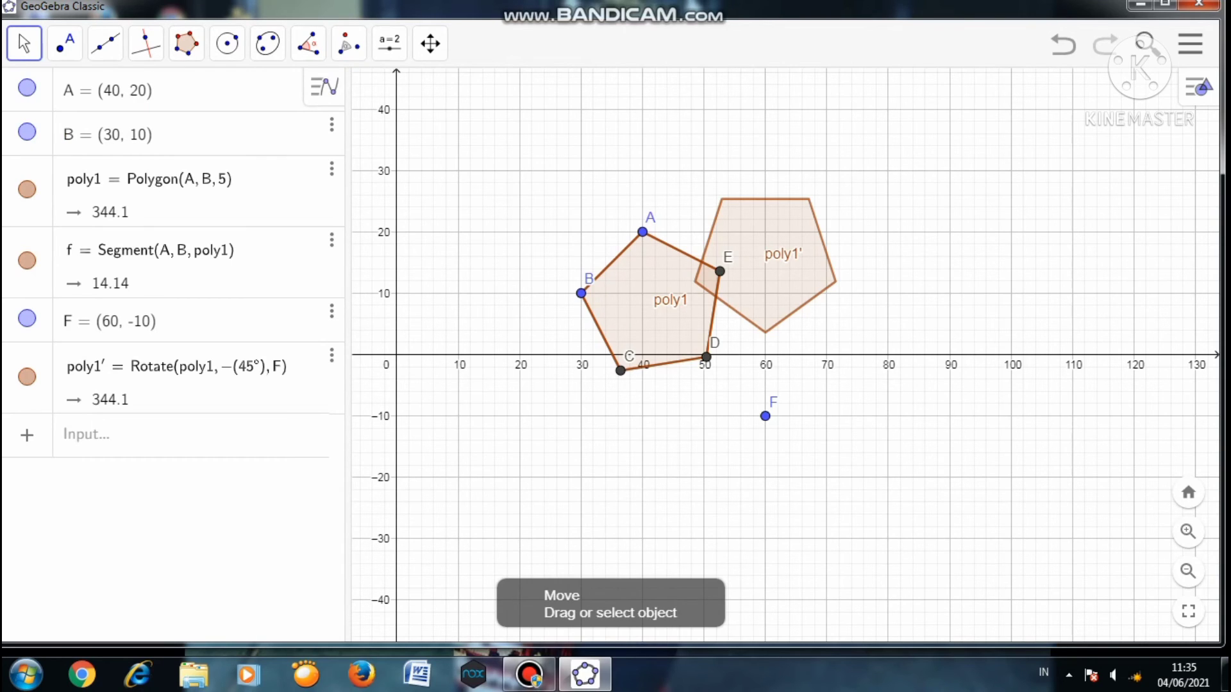
pyautogui.moveTo(765, 416); pyautogui.dragTo(846, 452)
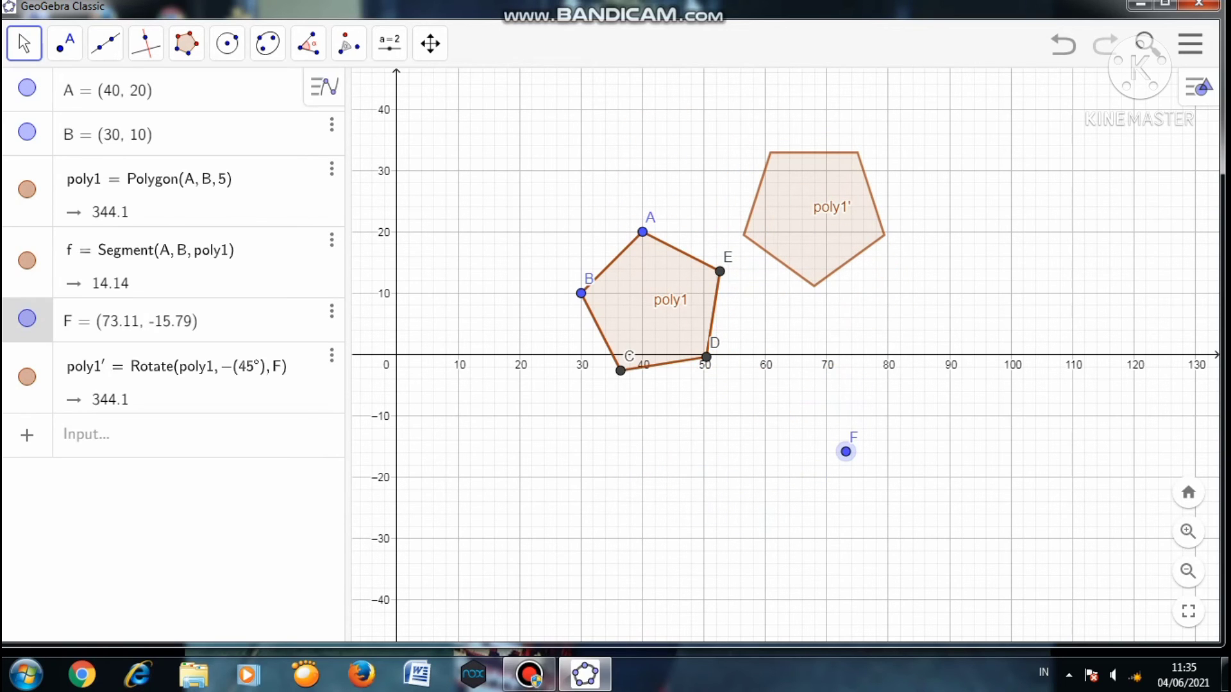
# - Undo the whole rotation construction and construct a new regular polygon with 5 vertices from the points (30, -10) and (20, -20)
pyautogui.click(1063, 45)
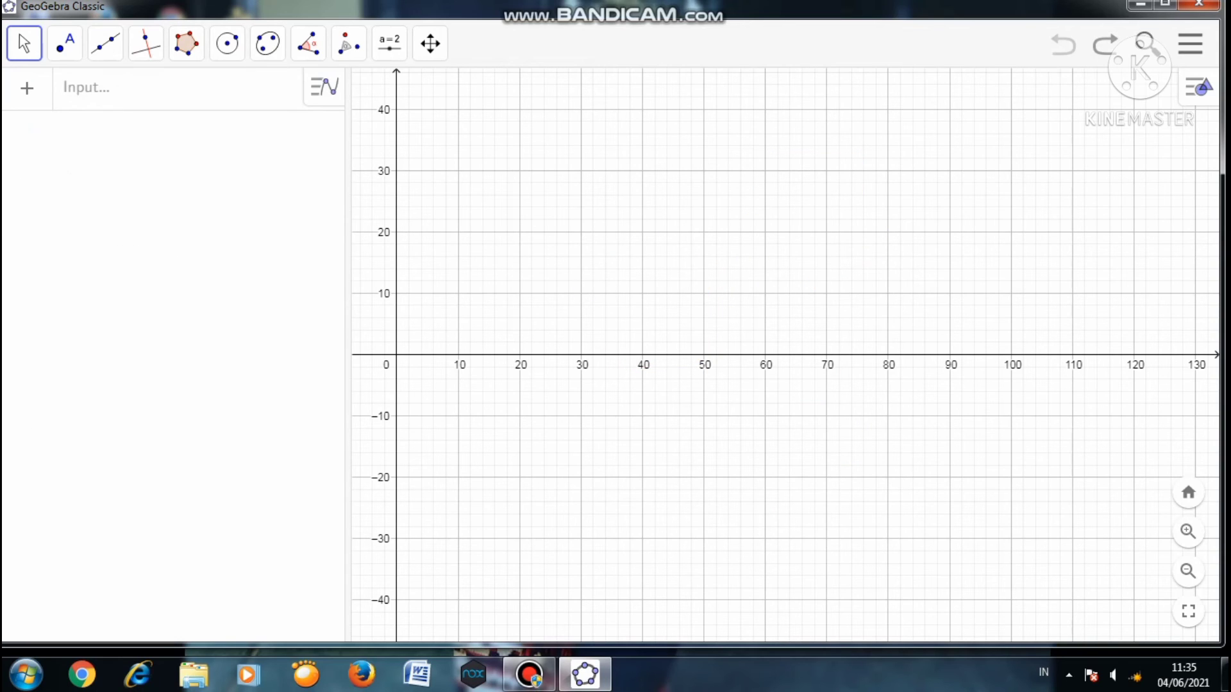
pyautogui.click(186, 44)
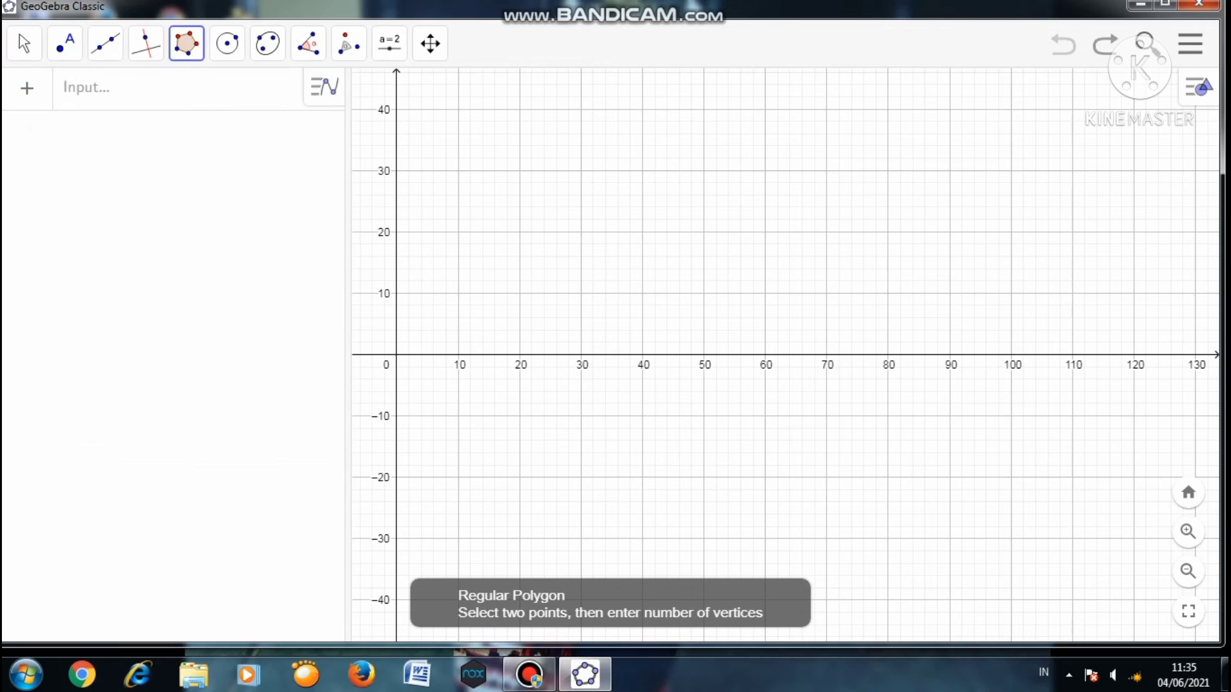
pyautogui.click(581, 416)
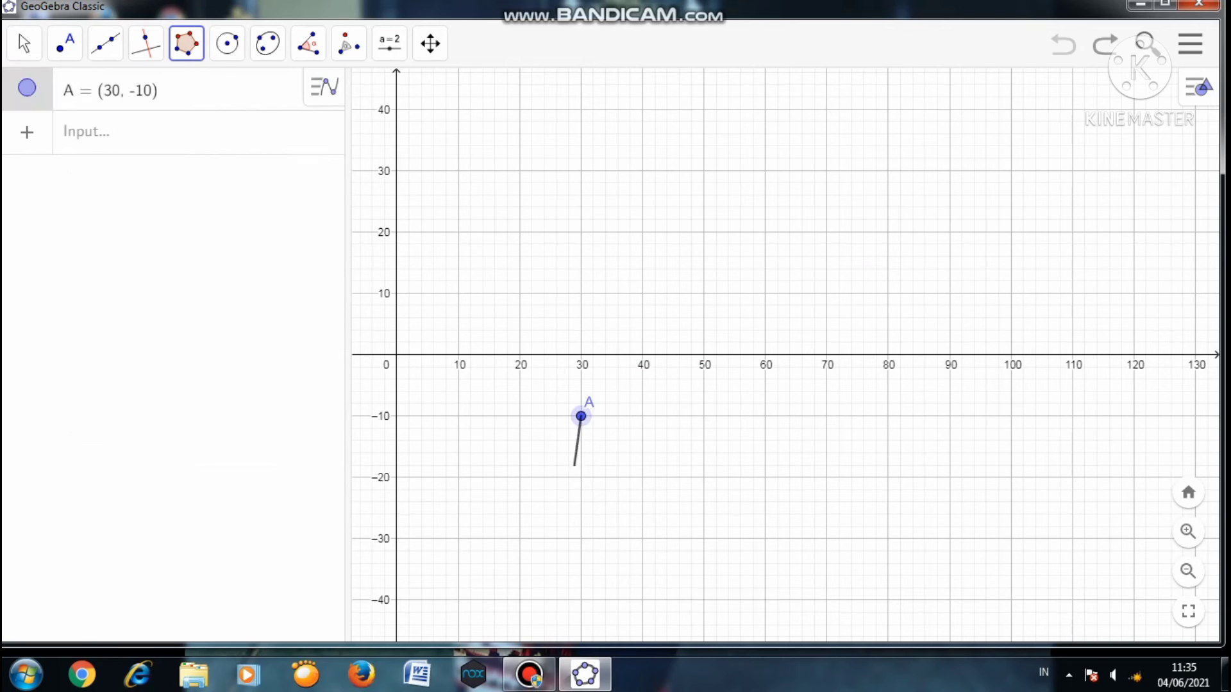
pyautogui.click(519, 477)
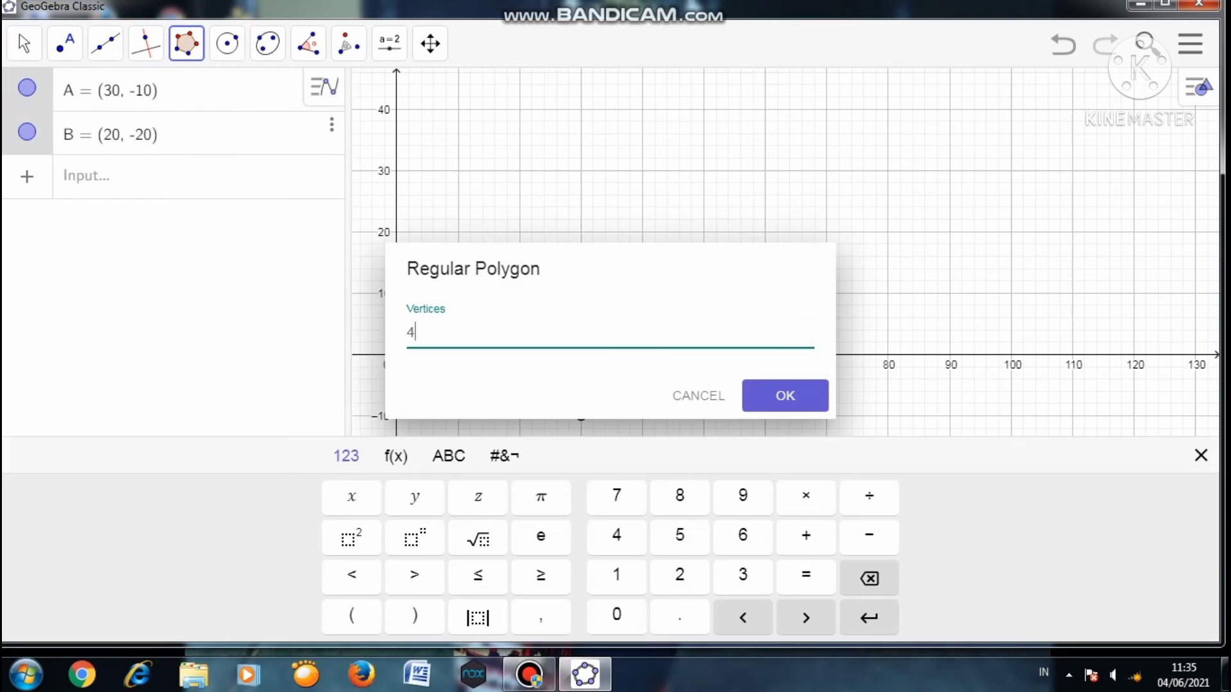
pyautogui.write('5')
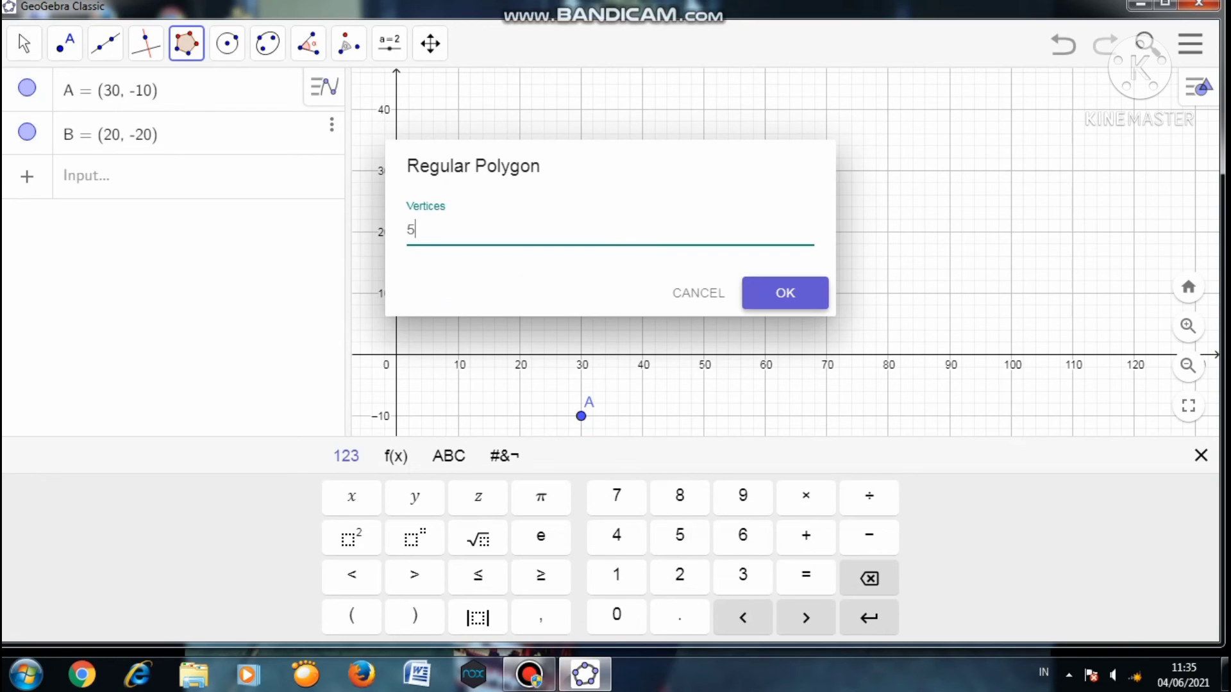
pyautogui.click(786, 293)
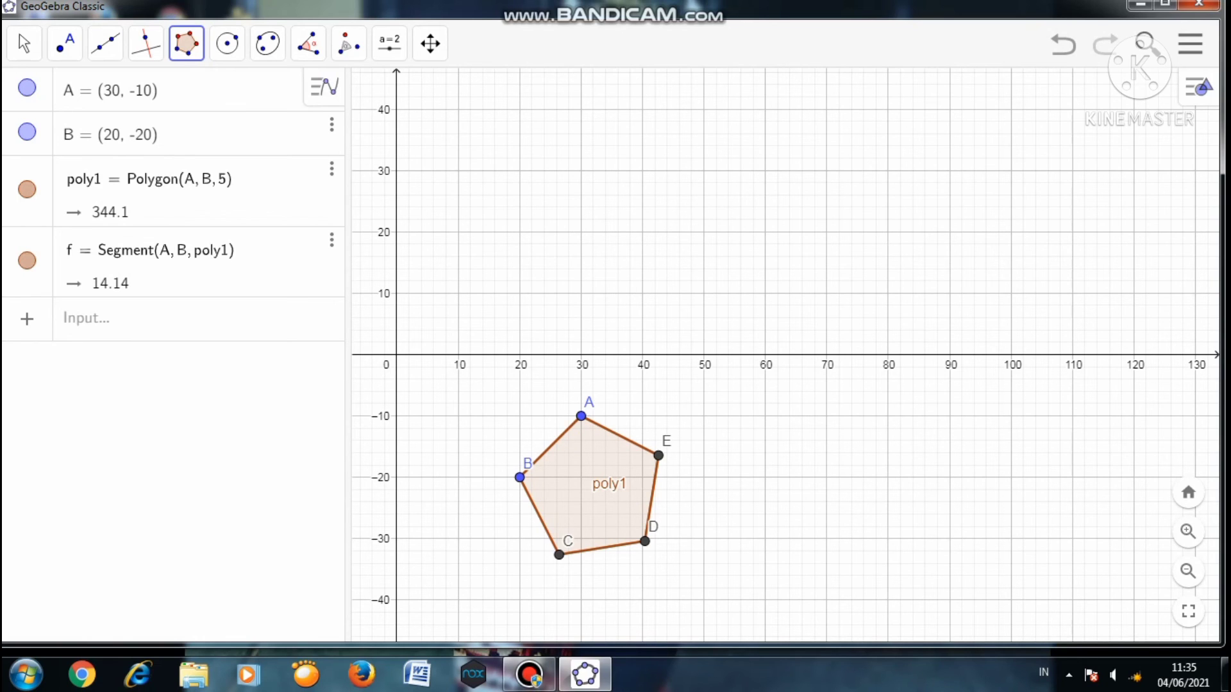
# - Dilate the pentagon by a factor of 6 from a new center point at (10, 0)
pyautogui.click(348, 44)
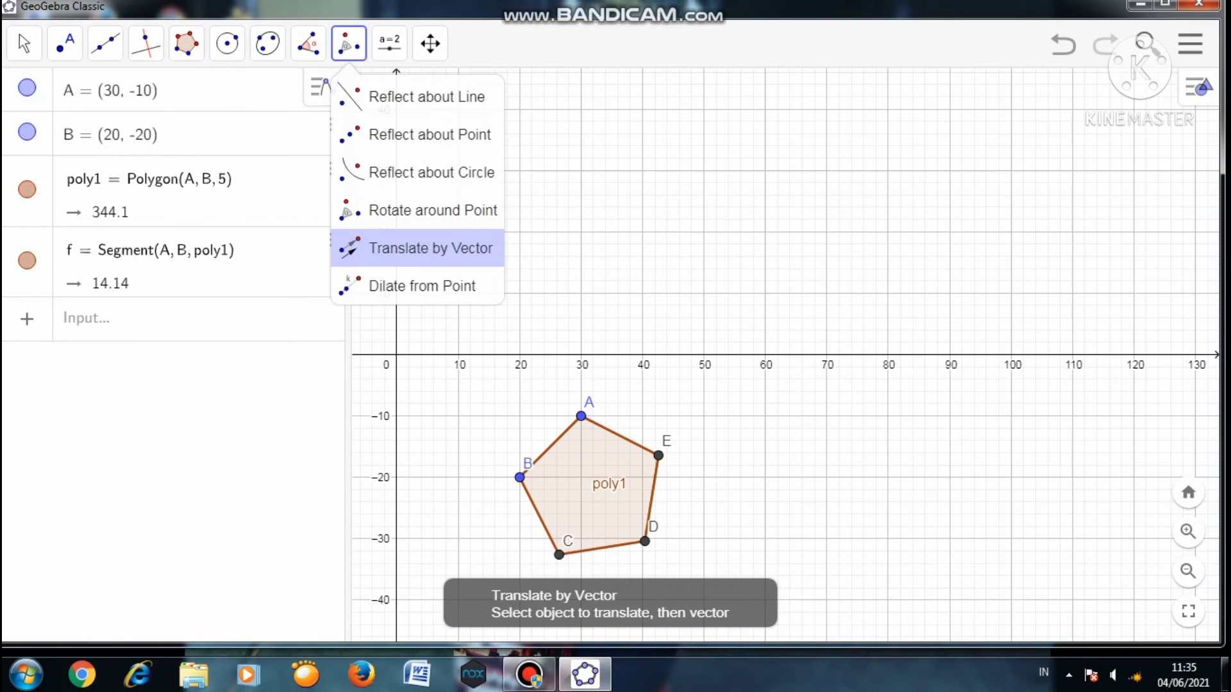
pyautogui.click(417, 286)
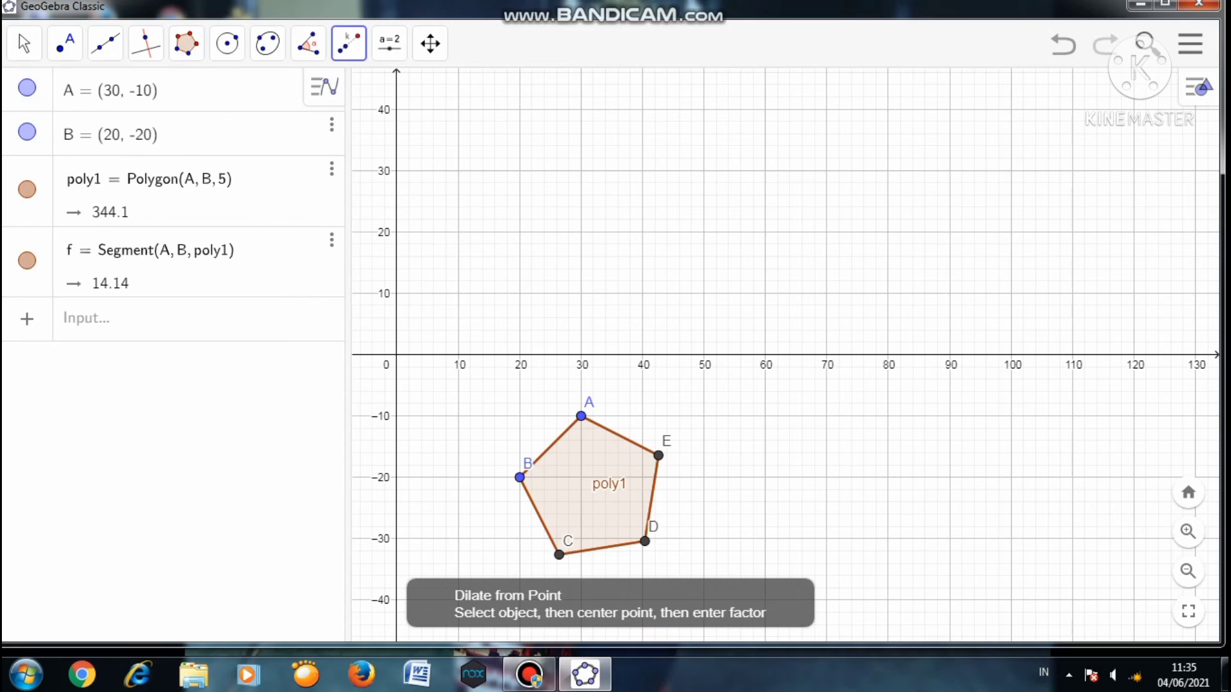
pyautogui.click(603, 487)
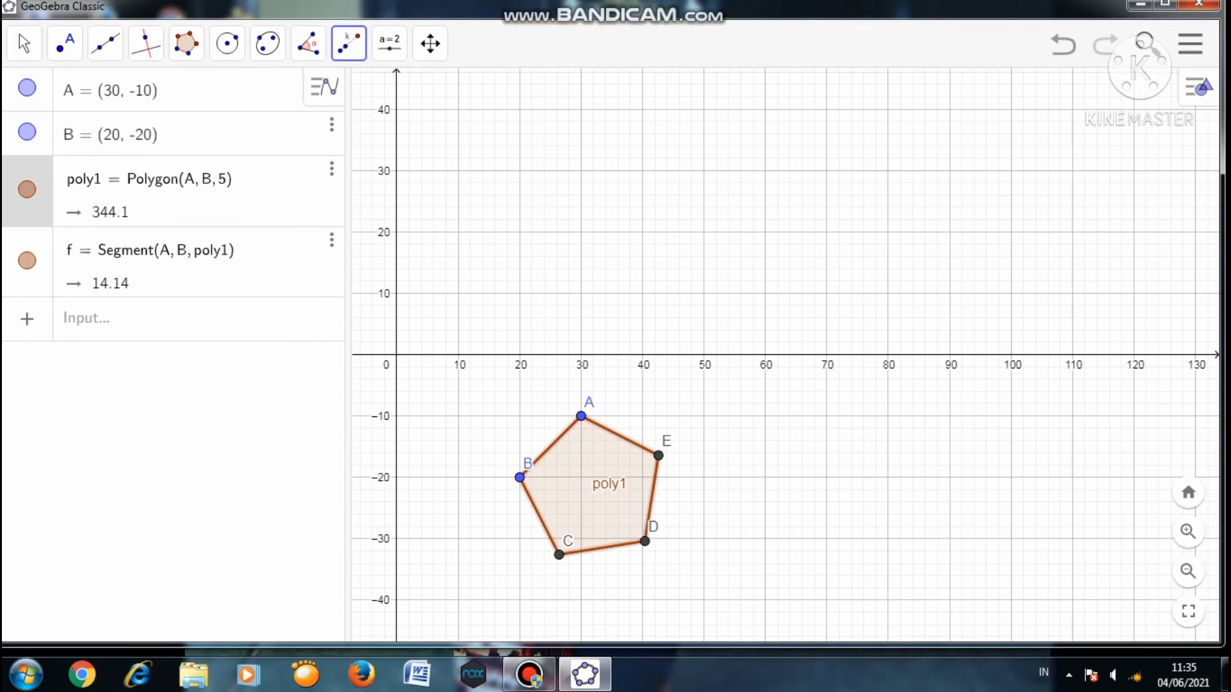
pyautogui.click(458, 354)
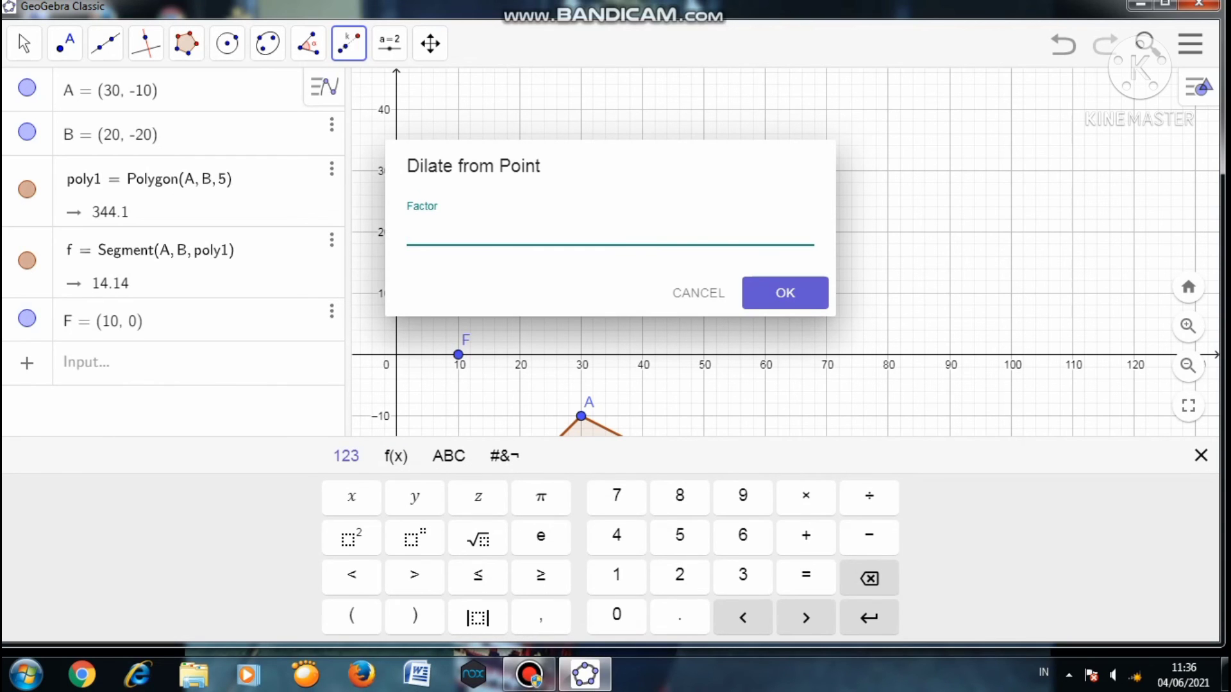
pyautogui.write('6')
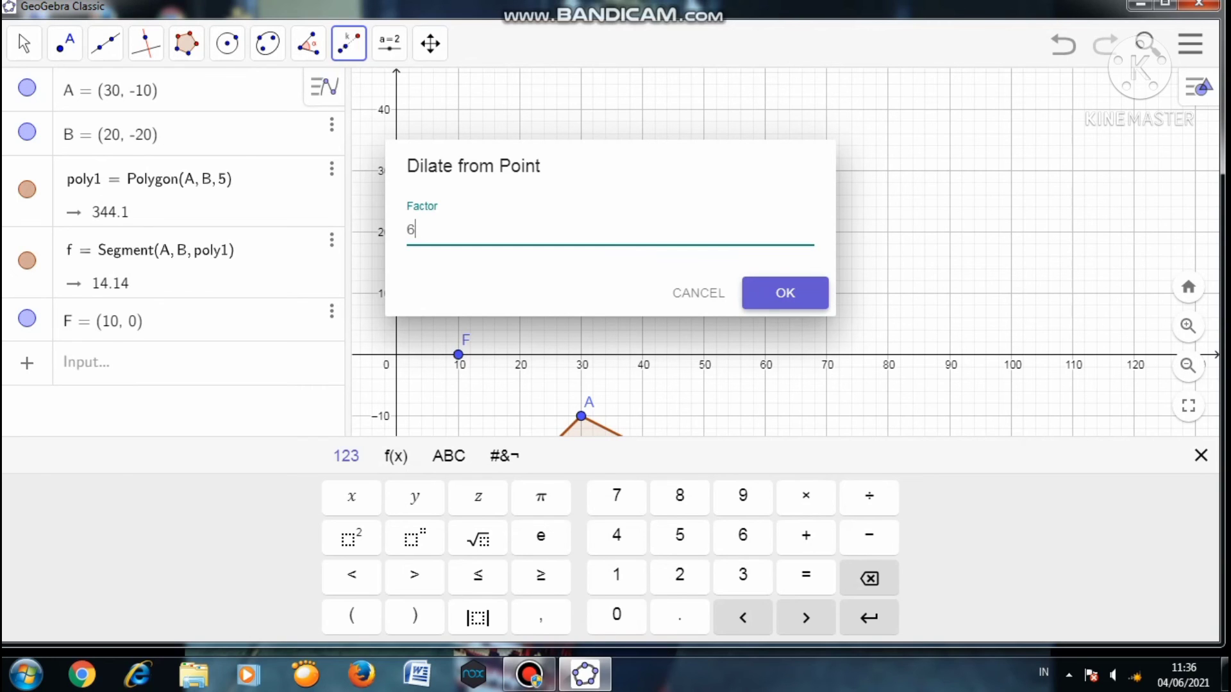
pyautogui.click(785, 293)
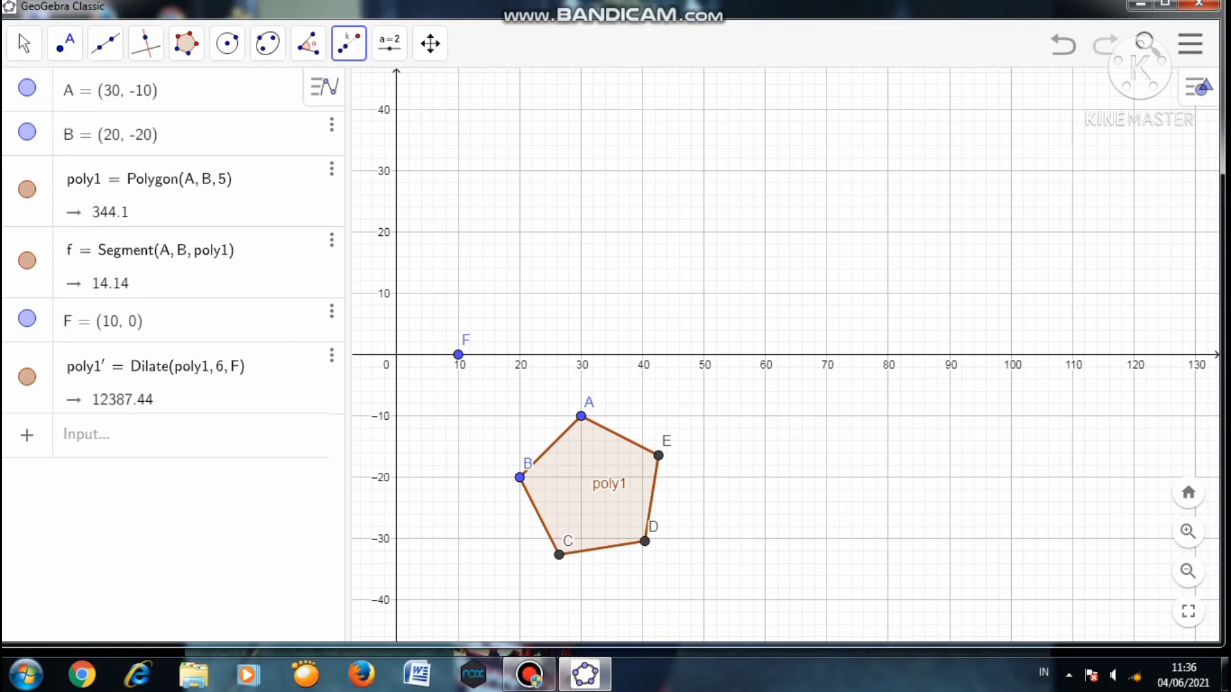
# - Reposition the dilation center F near the original pentagon to shift the enlarged copy
pyautogui.click(1188, 570)
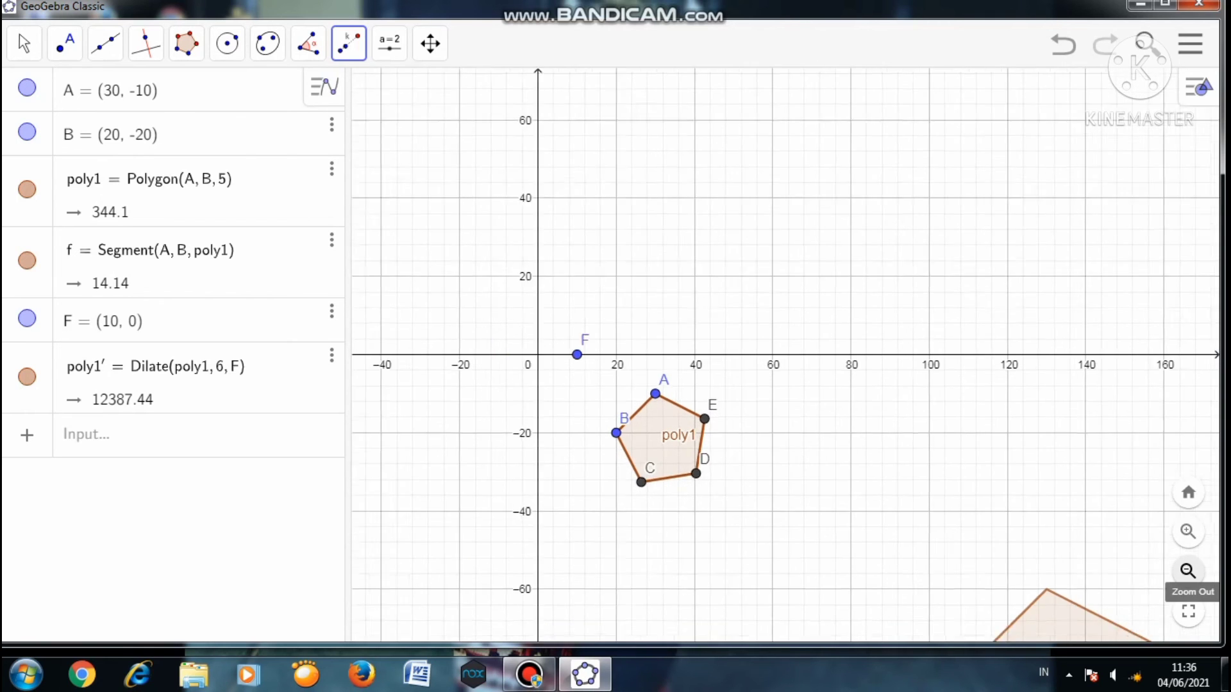
pyautogui.click(1188, 570)
pyautogui.click(1188, 571)
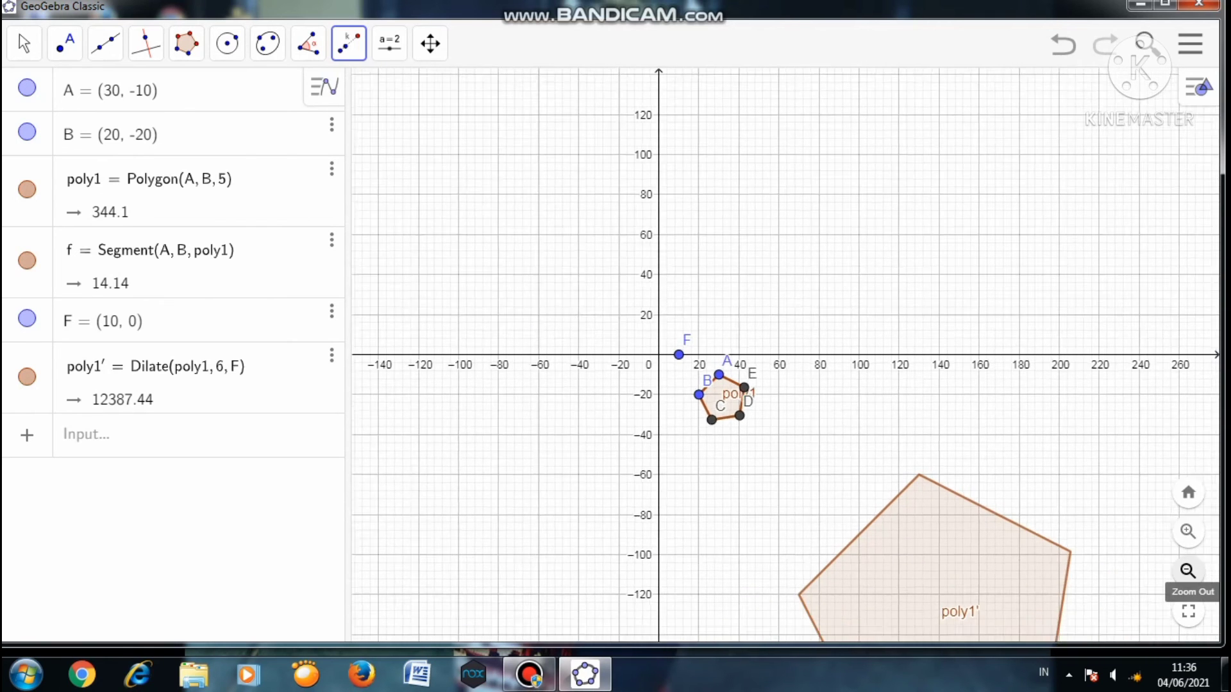
pyautogui.click(23, 43)
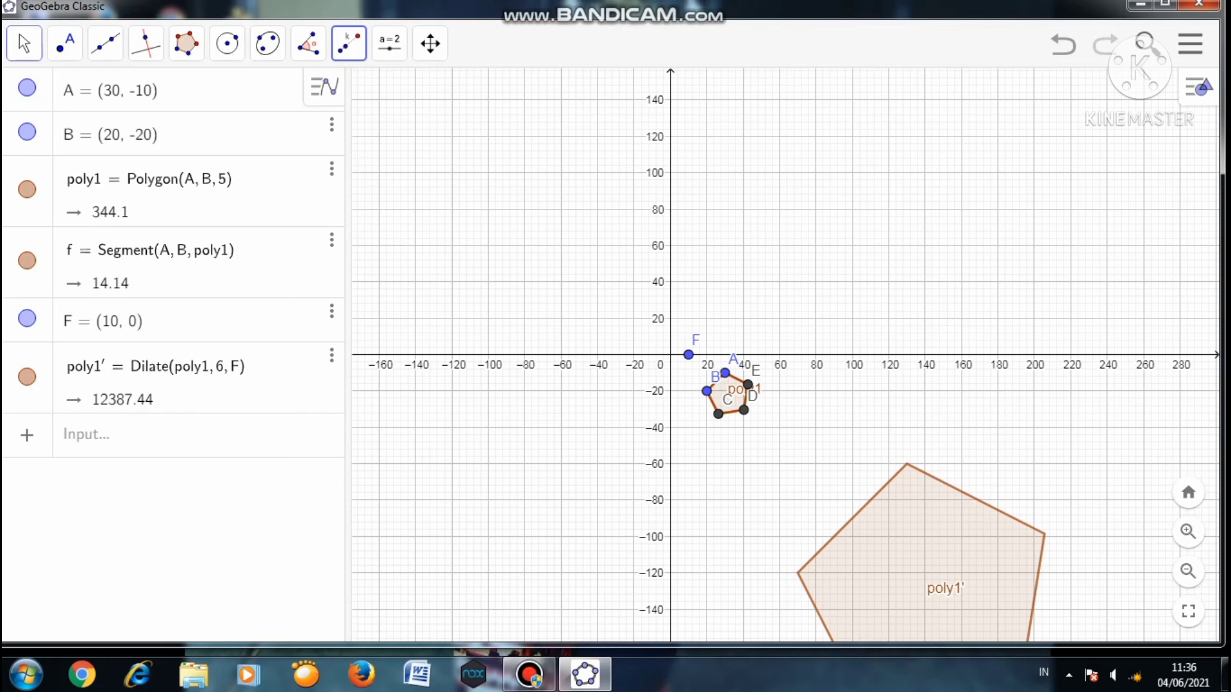
pyautogui.click(20, 86)
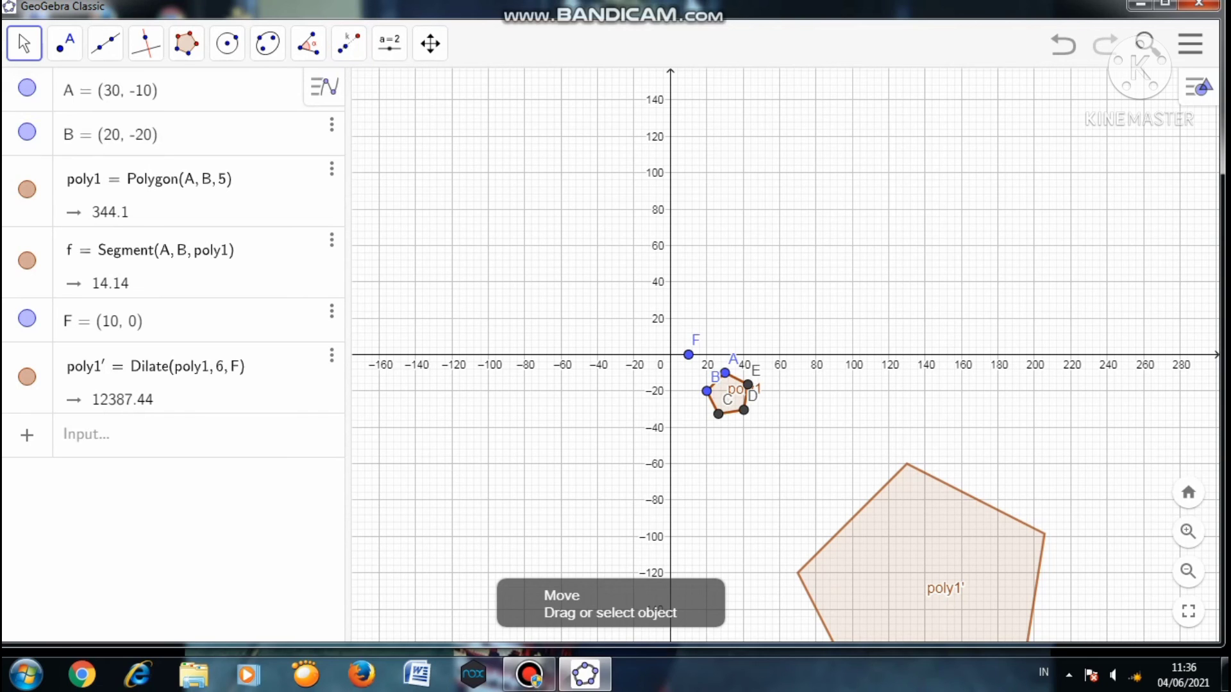
pyautogui.moveTo(795, 462); pyautogui.dragTo(652, 342)
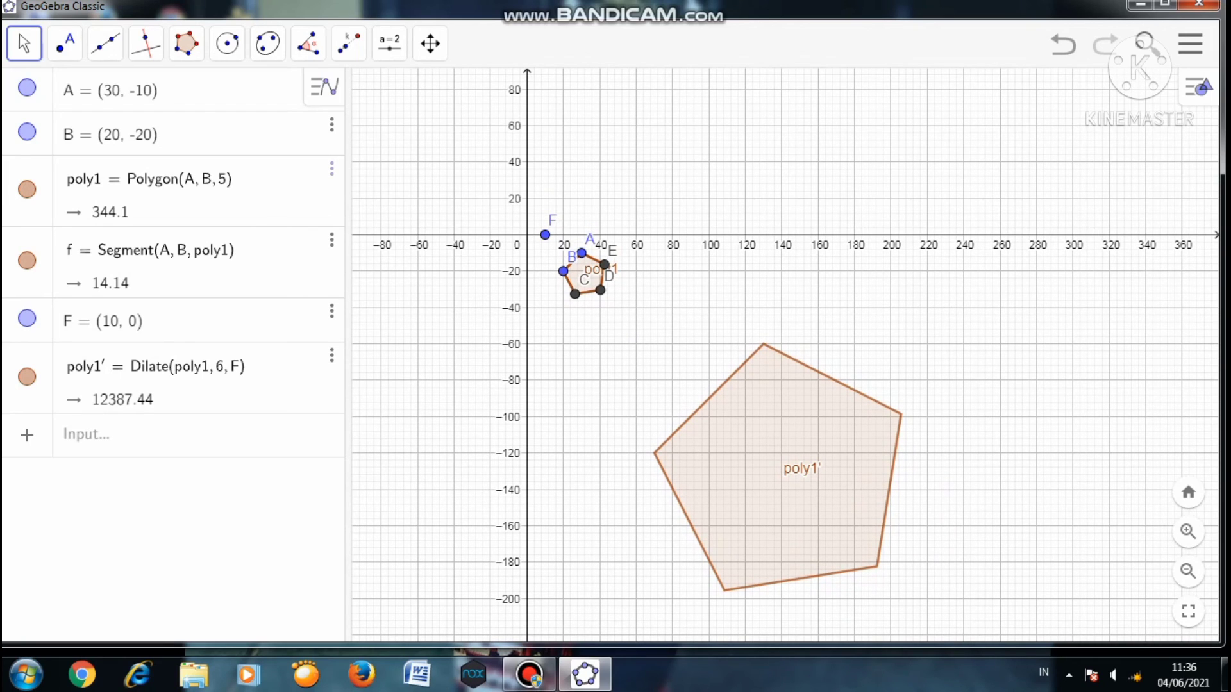
pyautogui.moveTo(545, 235); pyautogui.dragTo(535, 204)
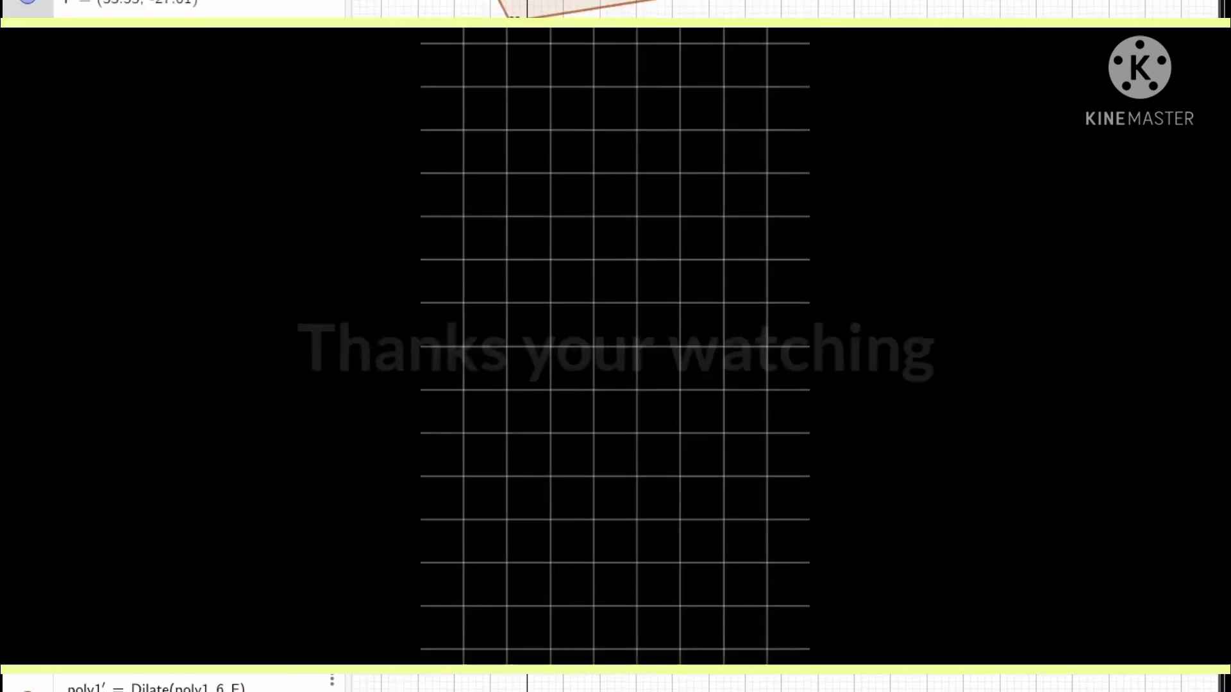